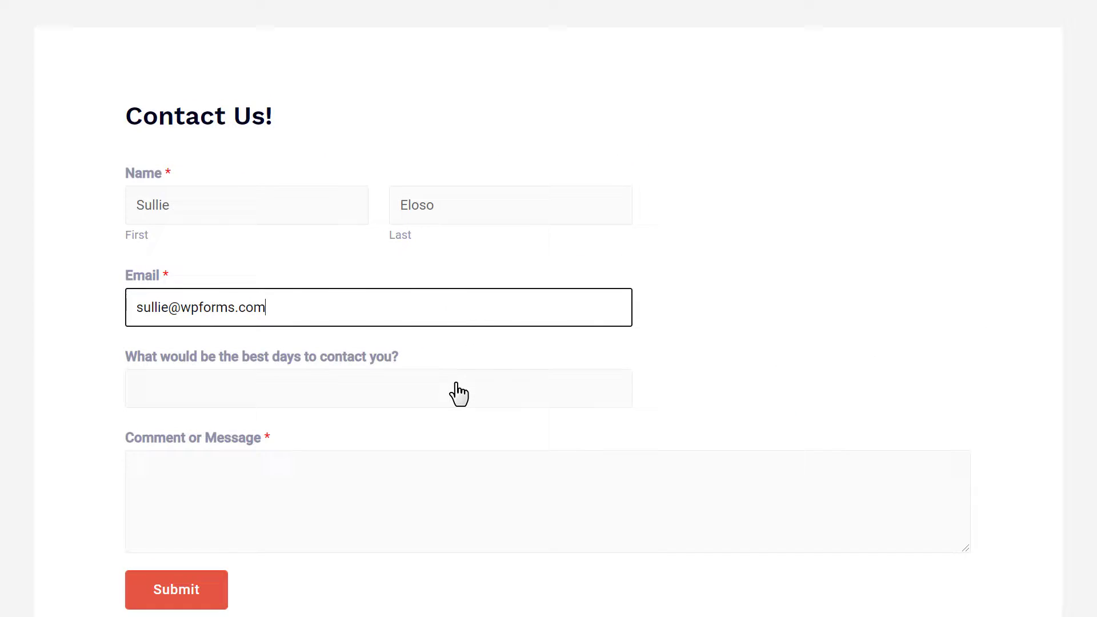
Step: Select the date range June 14 to June 18 in the best-days date picker
click(457, 392)
click(180, 255)
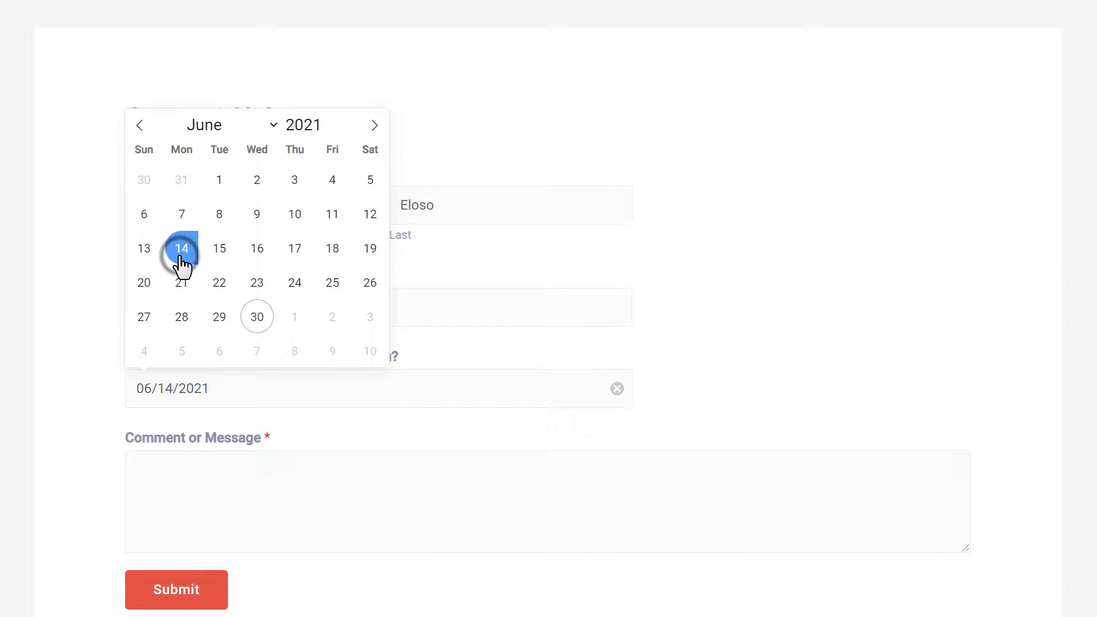
click(330, 256)
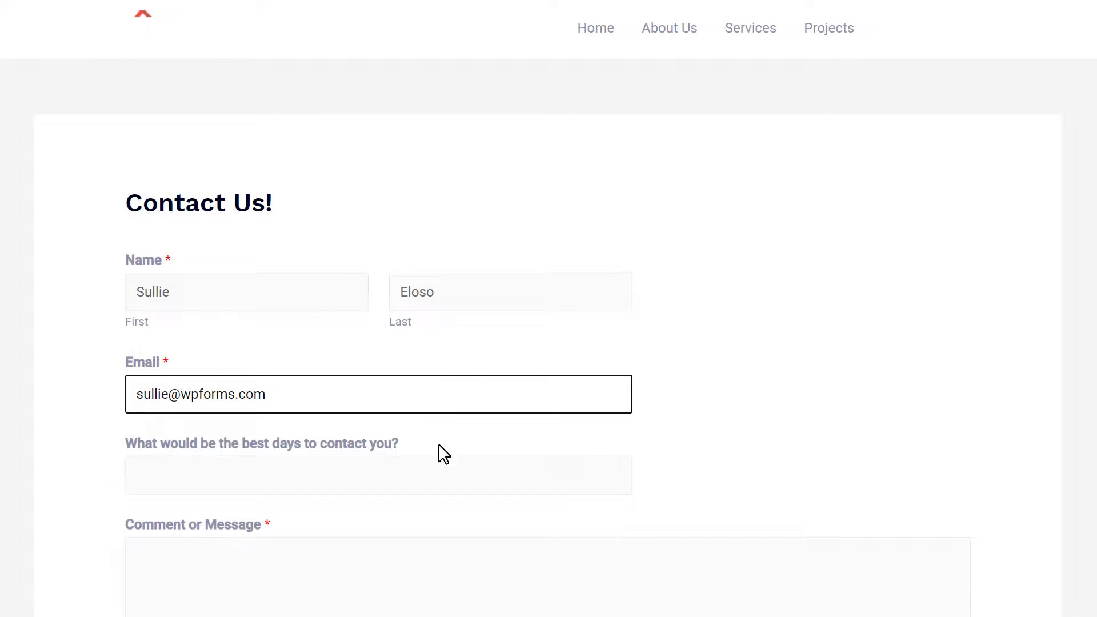
Step: Pick multiple dates: June 8, 10, 22, 24 and 29
click(421, 480)
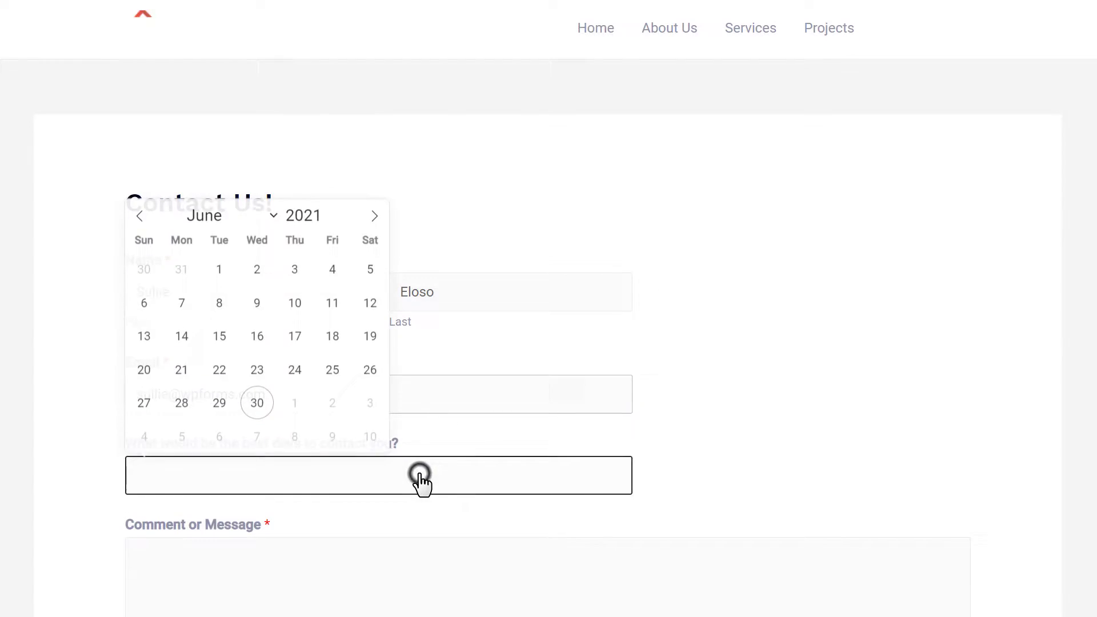
click(219, 308)
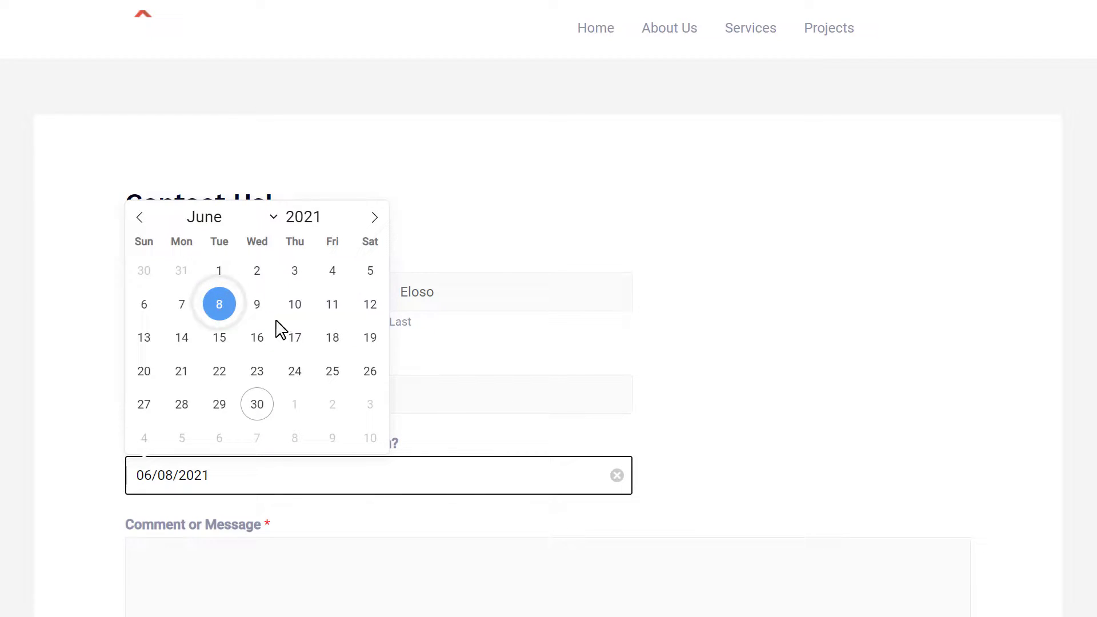
click(295, 308)
click(221, 372)
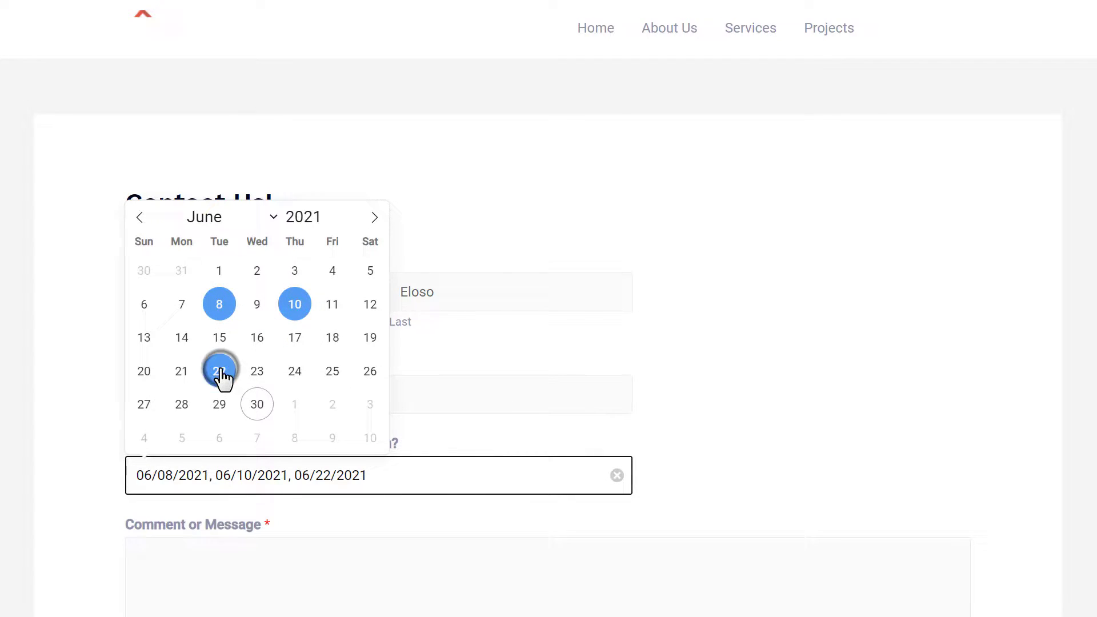
click(302, 372)
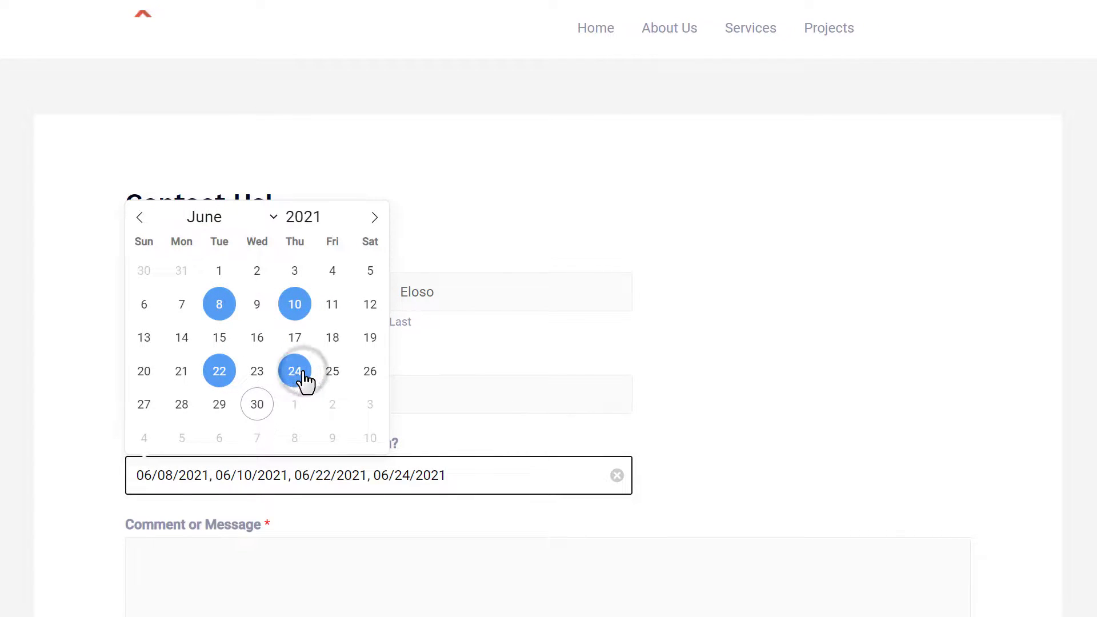
click(220, 407)
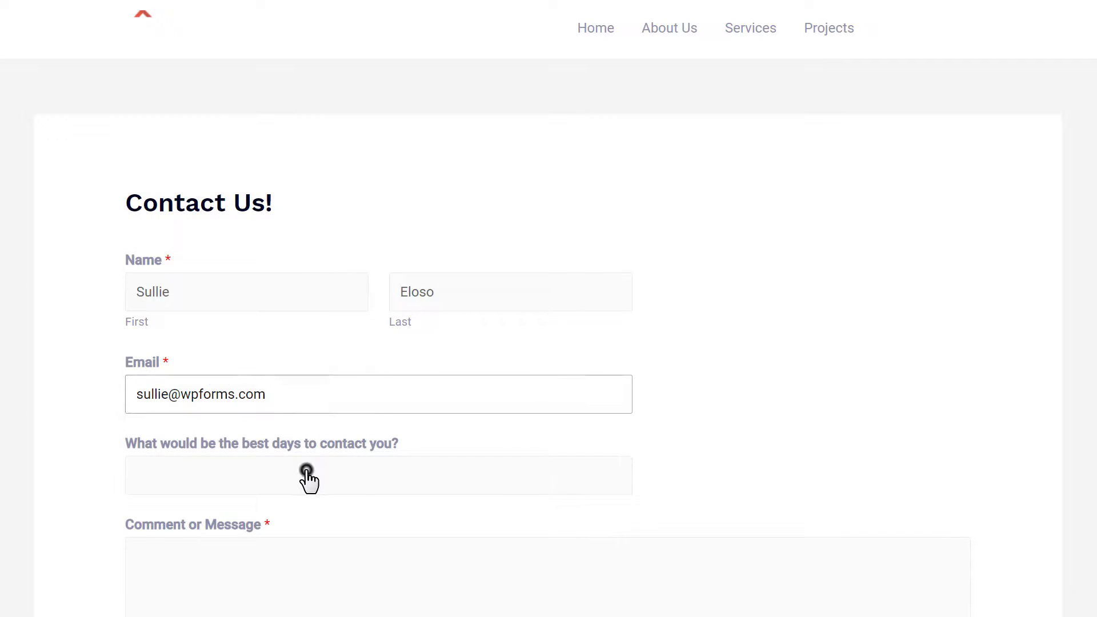
Step: Choose single dates in turn, June 22, then June 24, ending on June 30
click(306, 479)
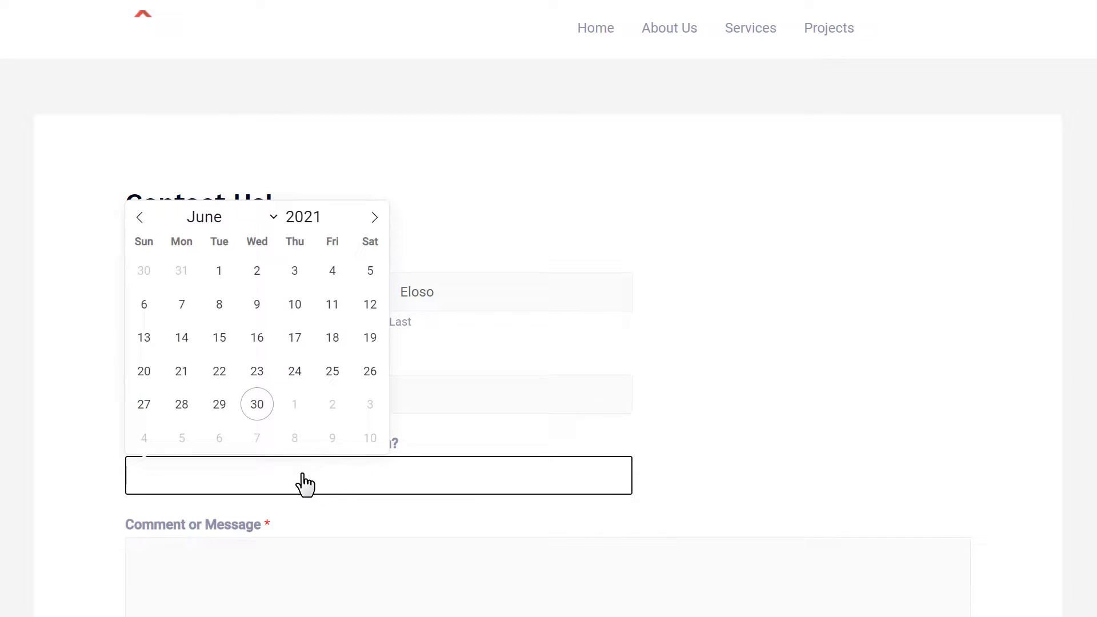
click(219, 371)
click(270, 479)
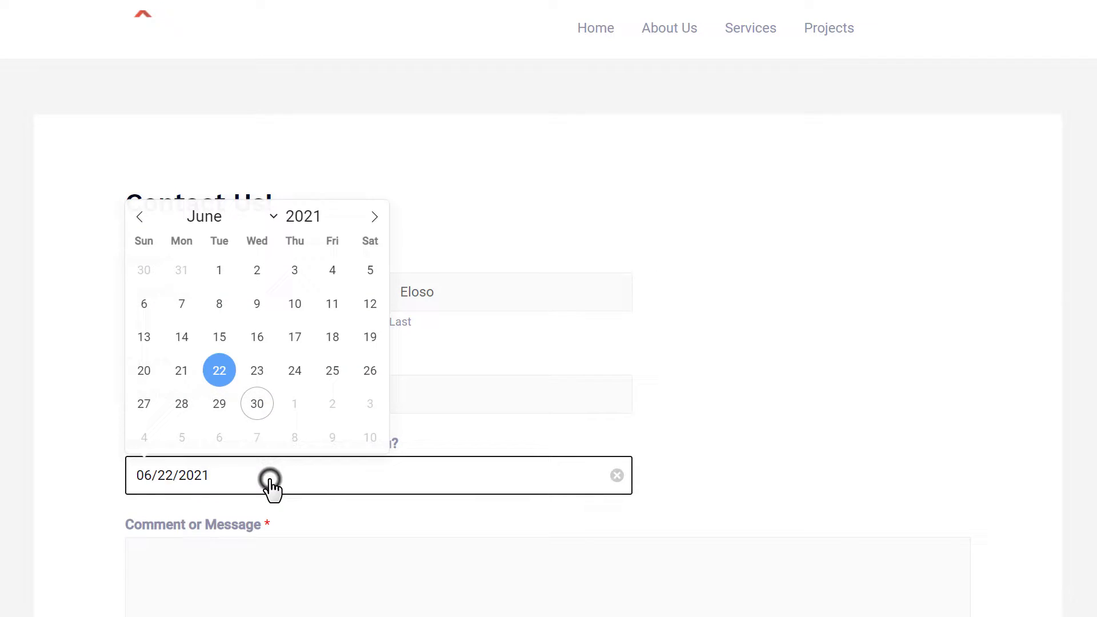
click(294, 372)
click(323, 477)
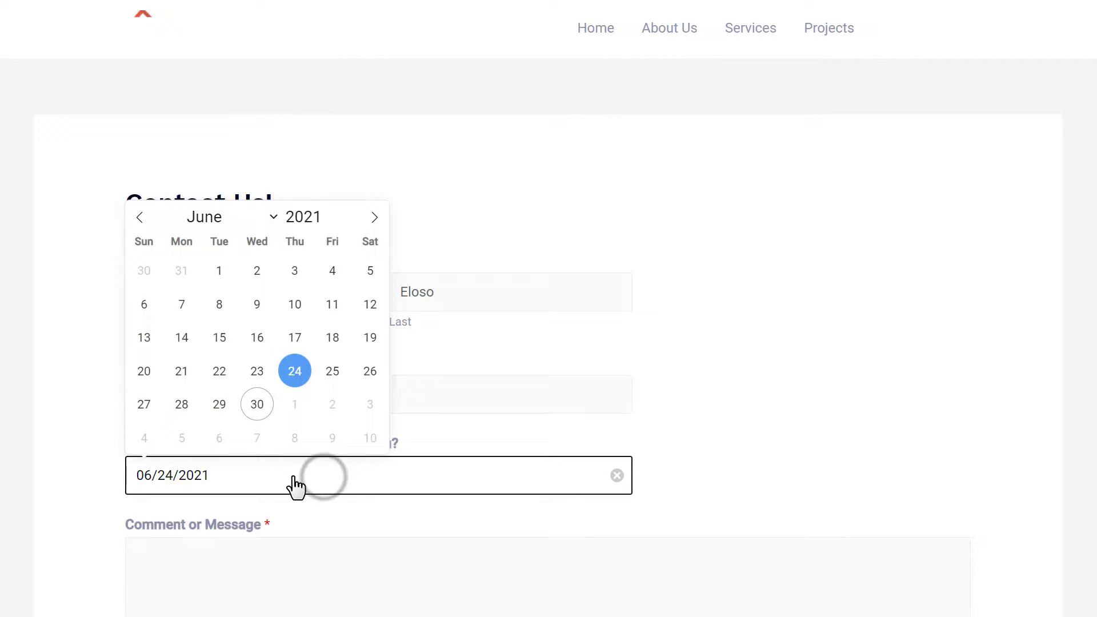
click(258, 406)
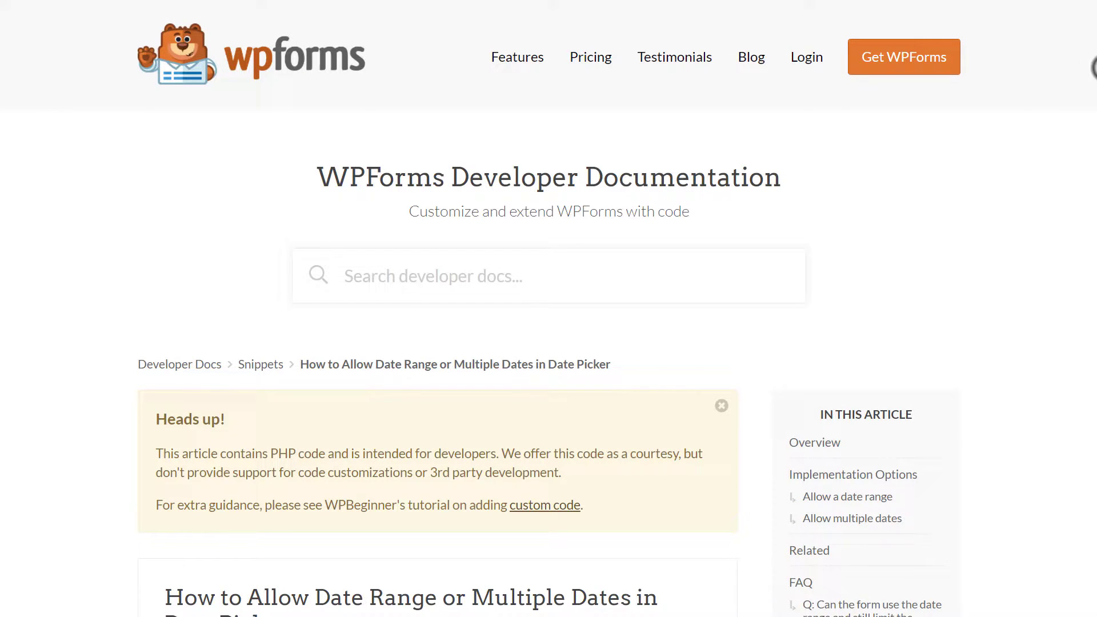
Step: Scroll through the date-range documentation article down to its code snippets
scroll(1092, 67, down, 15)
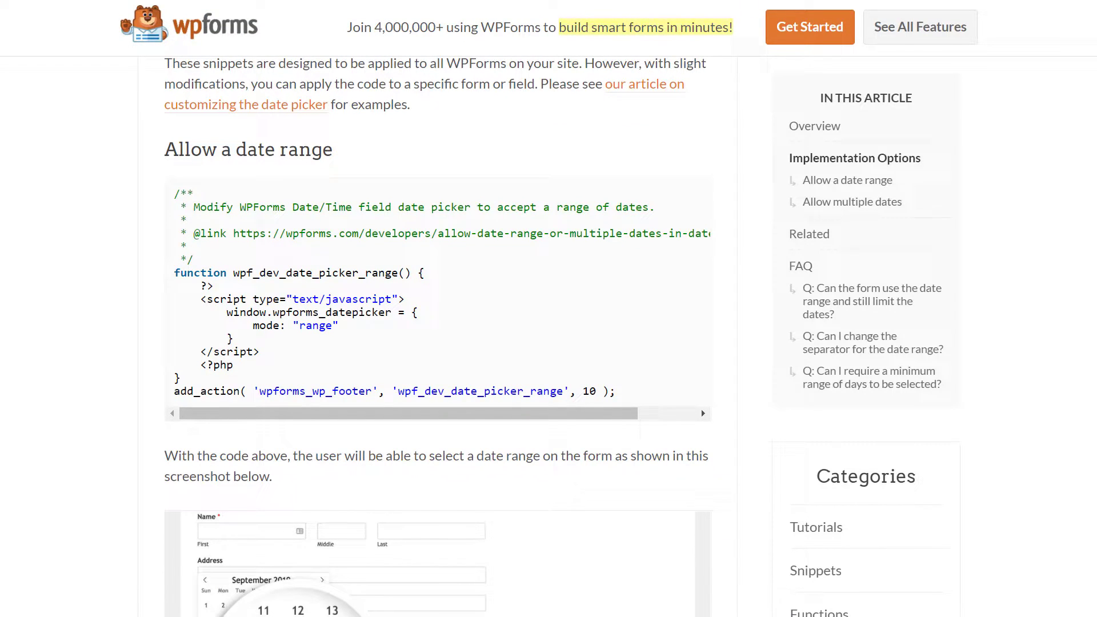
scroll(1092, 240, down, 17)
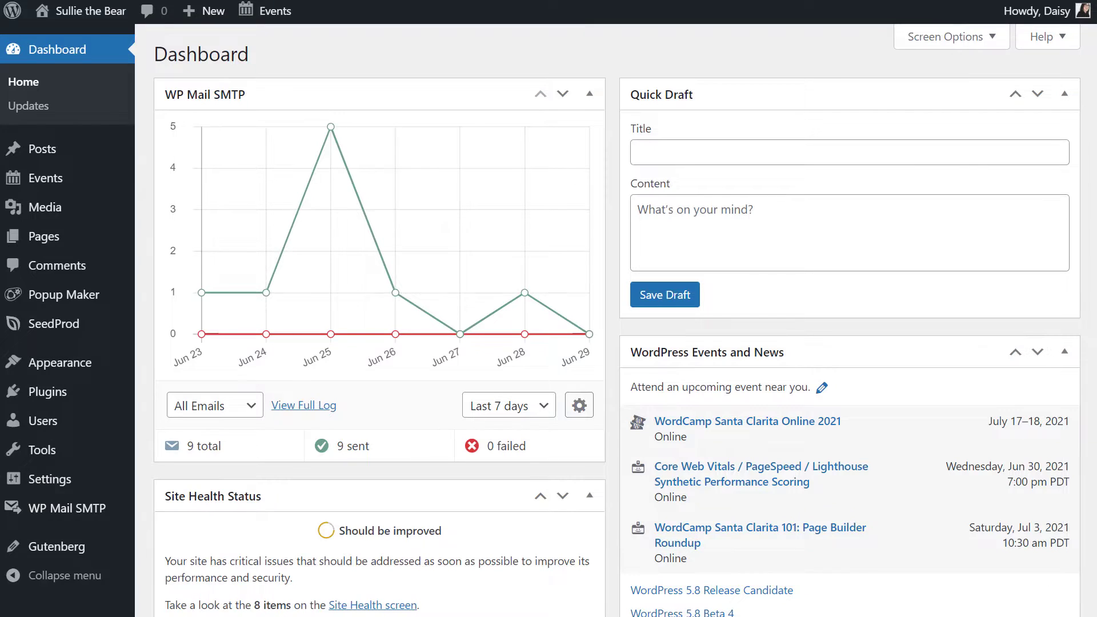
Step: Search Plugins > Add New for 'code snippets', then install and activate Code Snippets
click(102, 398)
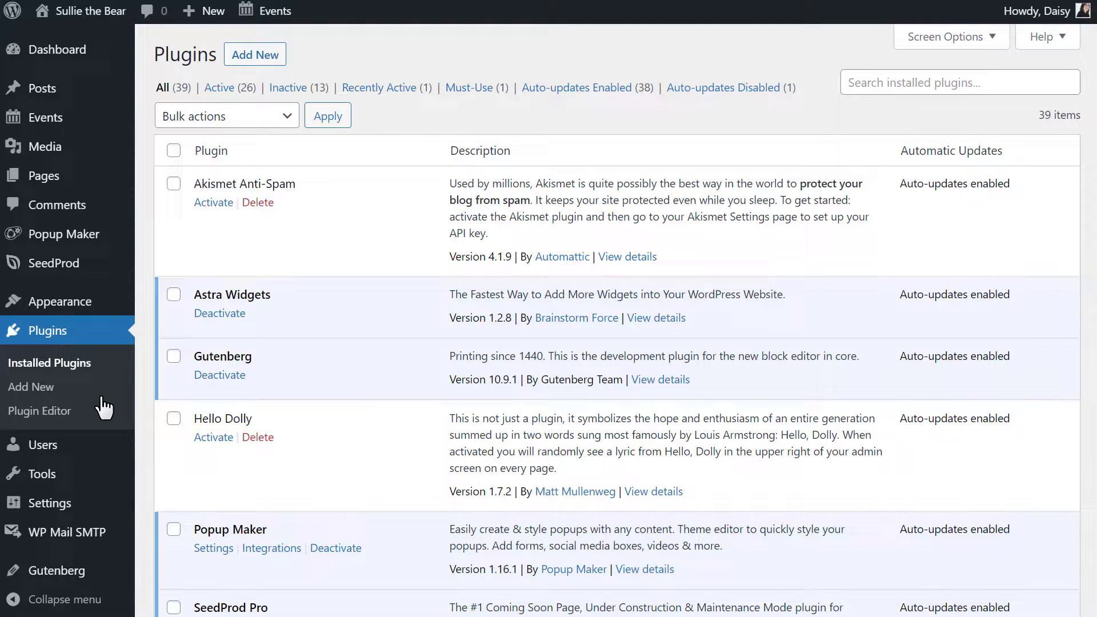
click(280, 54)
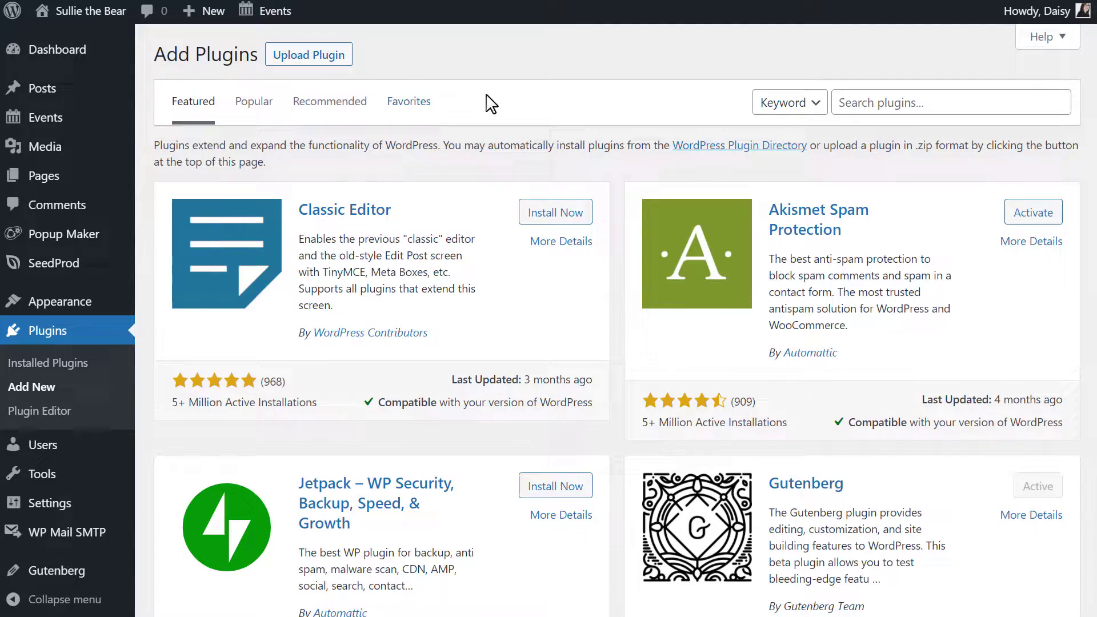
click(909, 103)
text(code snippets)
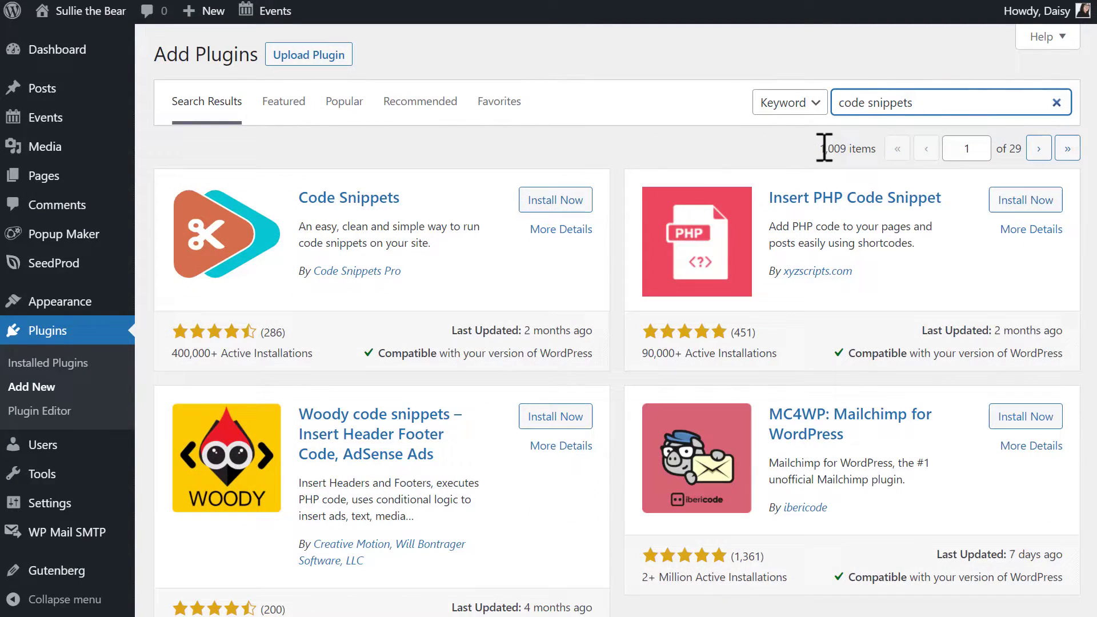
click(583, 200)
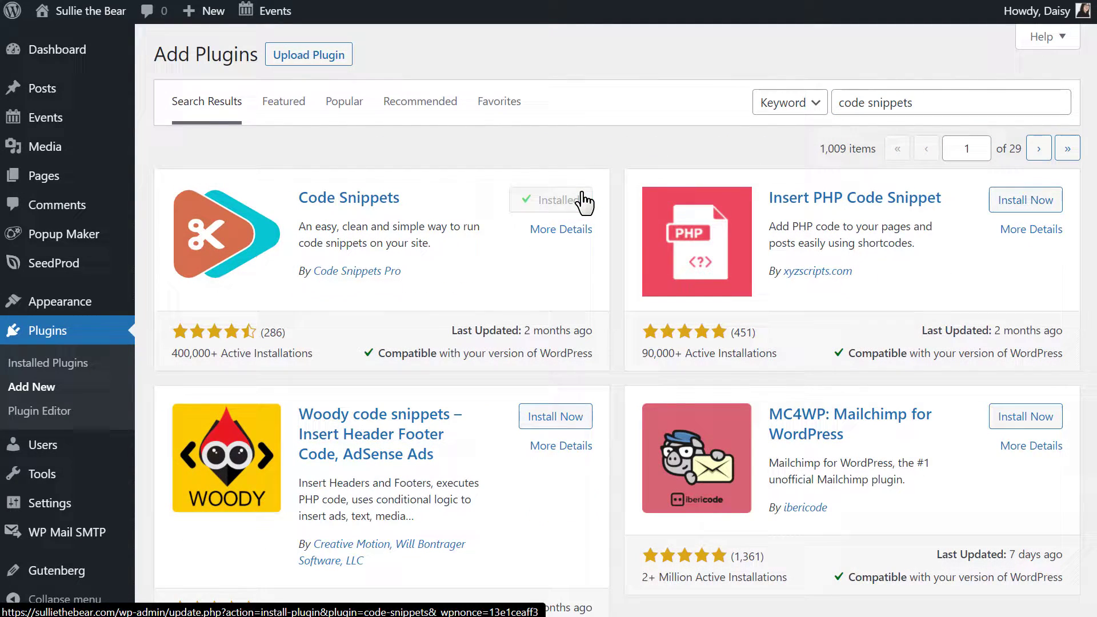
click(584, 200)
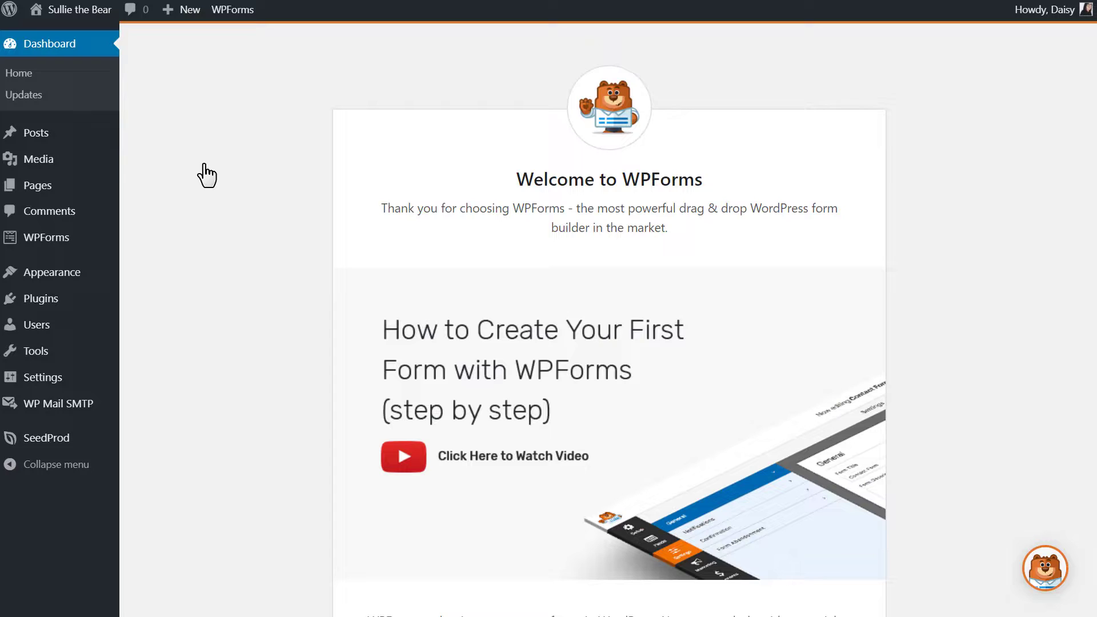
Step: Visit WPForms Settings, then start a new form via WPForms > Add New
mouse_move(71, 240)
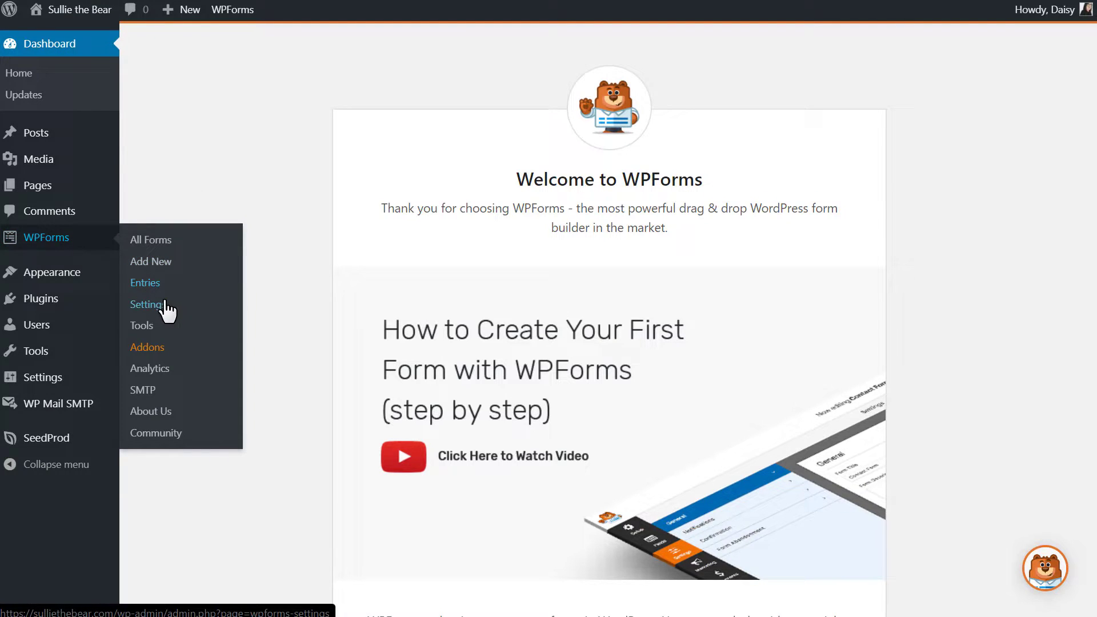
click(167, 309)
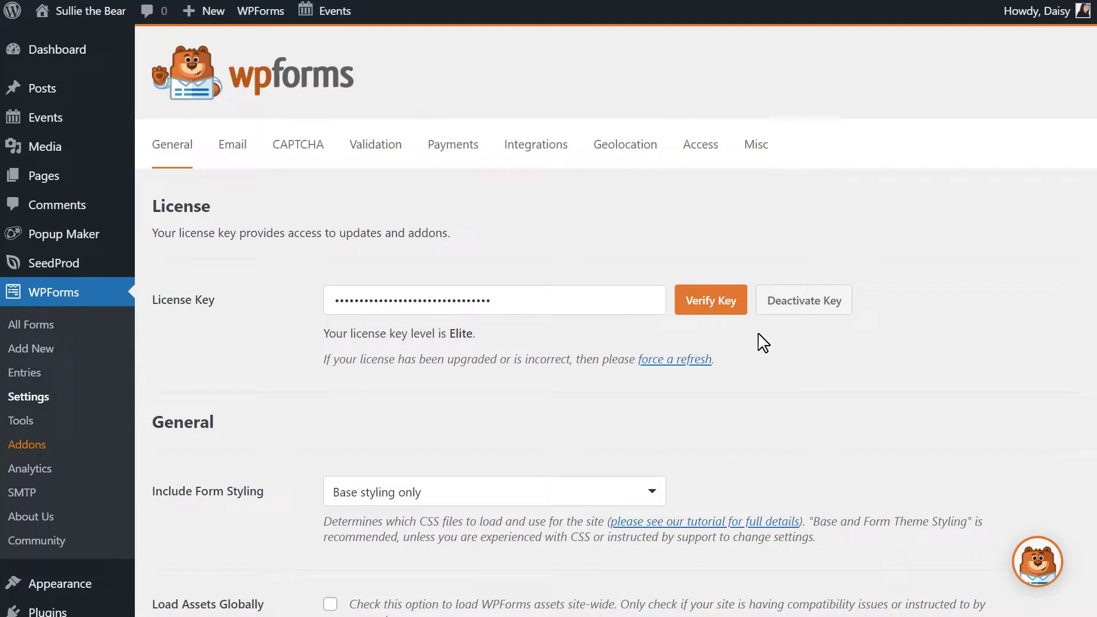
click(72, 351)
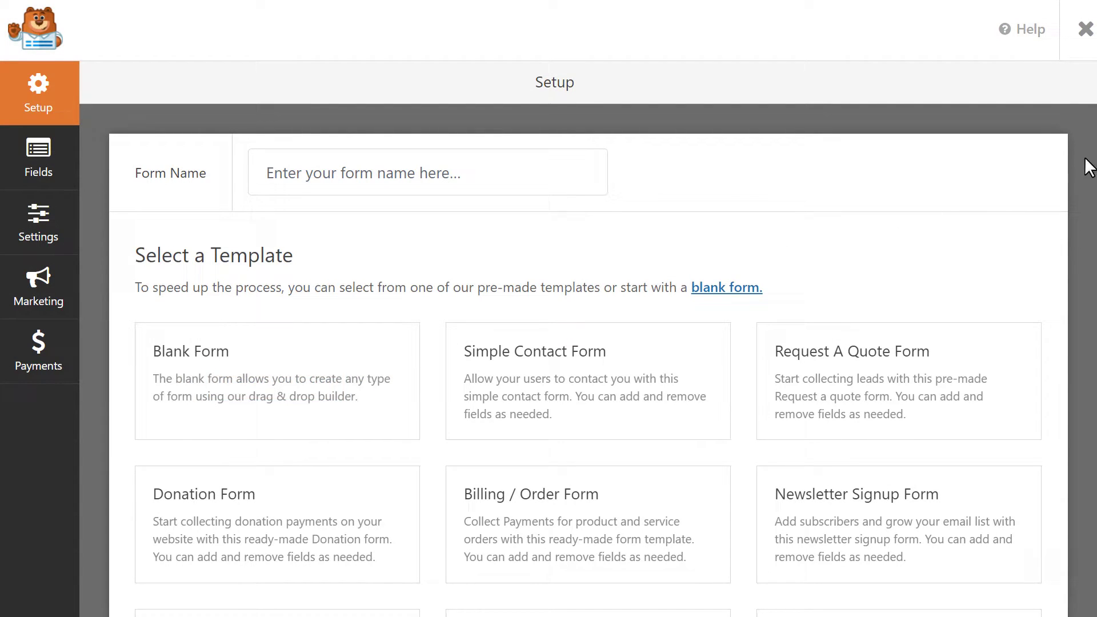
Step: Create a new form from the Simple Contact Form template
scroll(589, 360, down, 12)
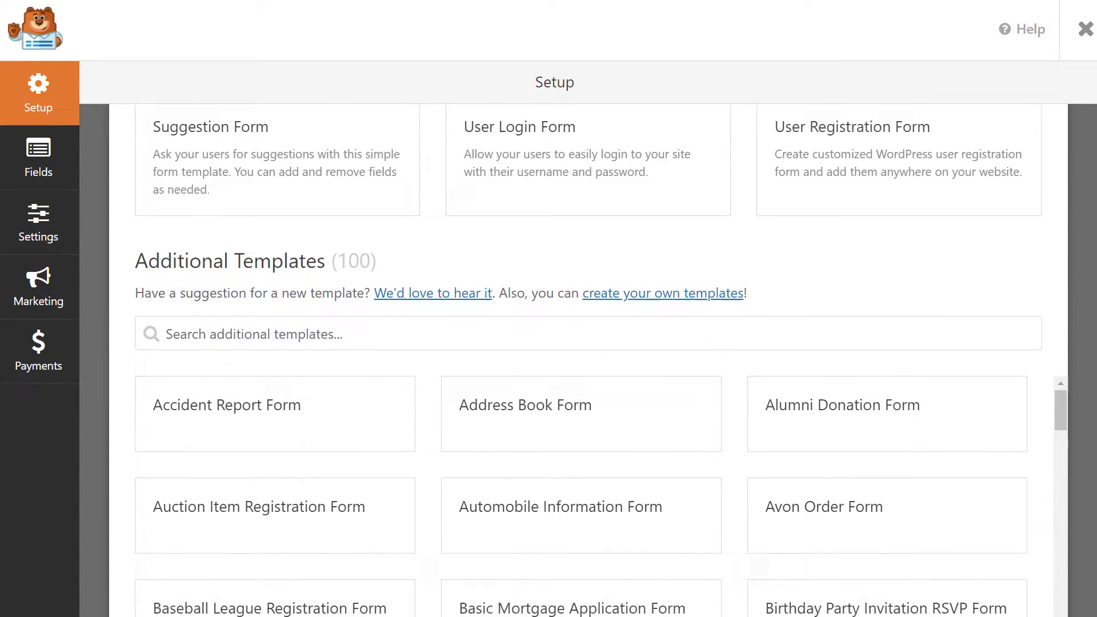
scroll(588, 359, up, 10)
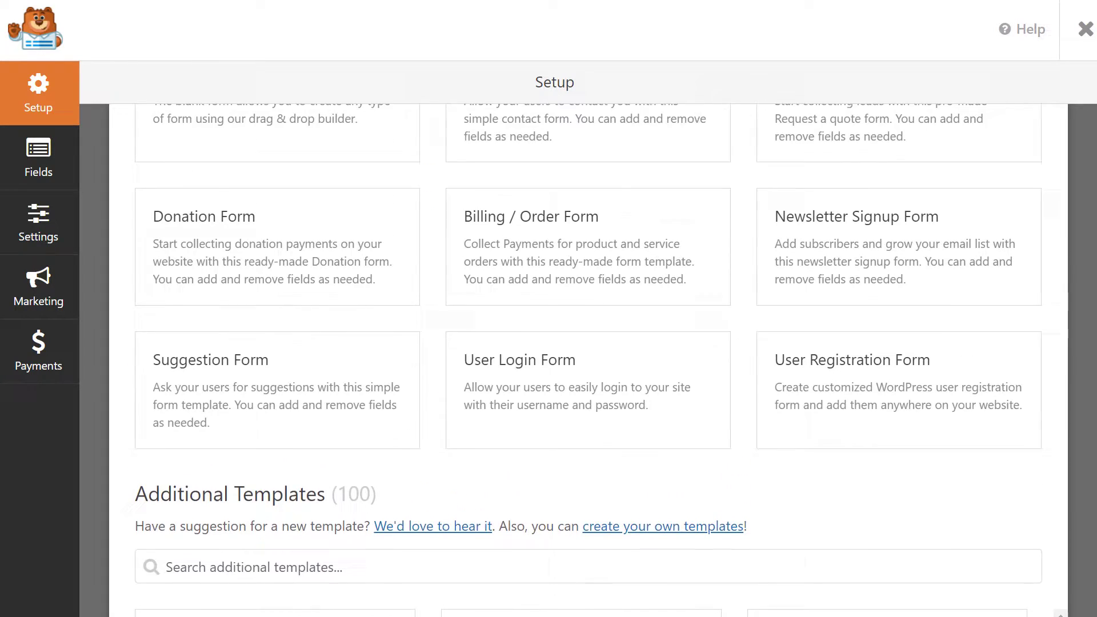
scroll(588, 360, up, 3)
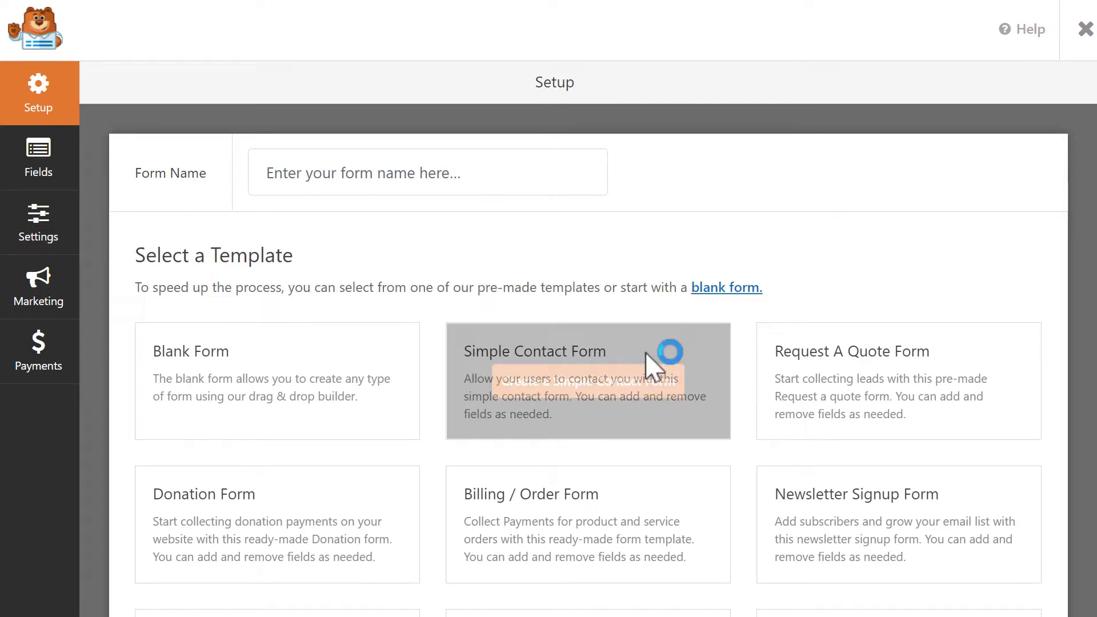
click(614, 380)
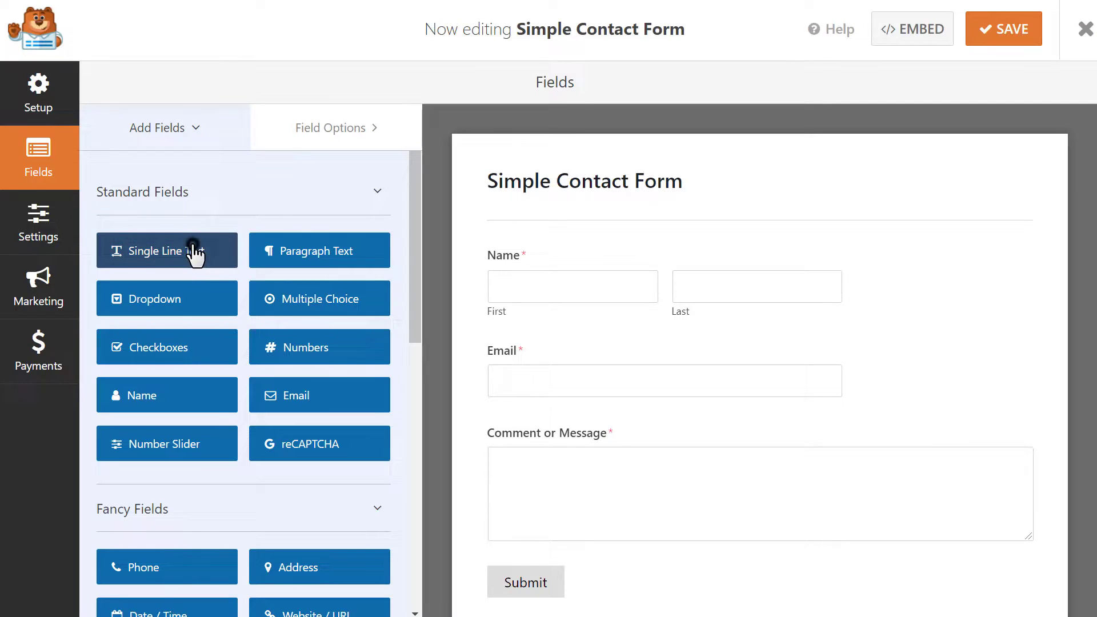
Step: Add a Single Line Text field at the top, then delete it again
drag(197, 251, 612, 257)
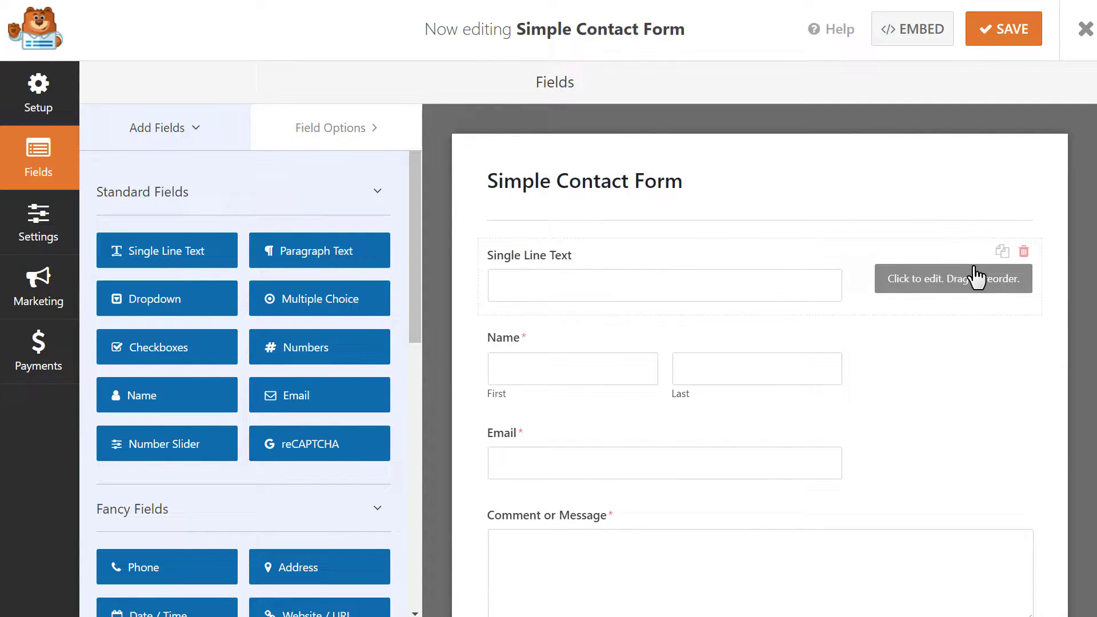
click(1023, 252)
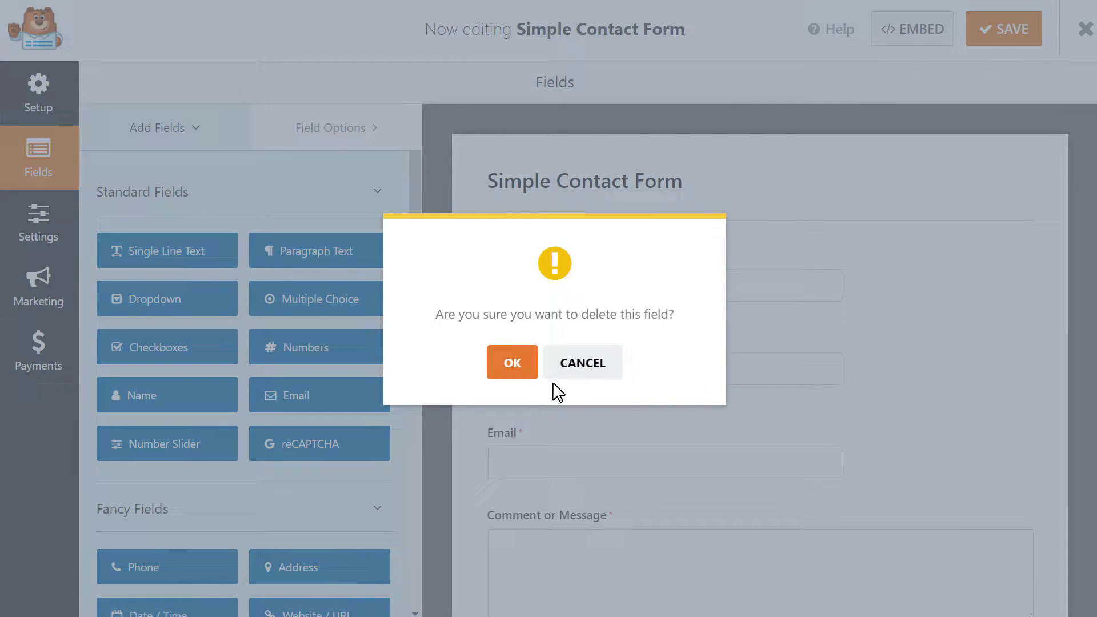
click(510, 368)
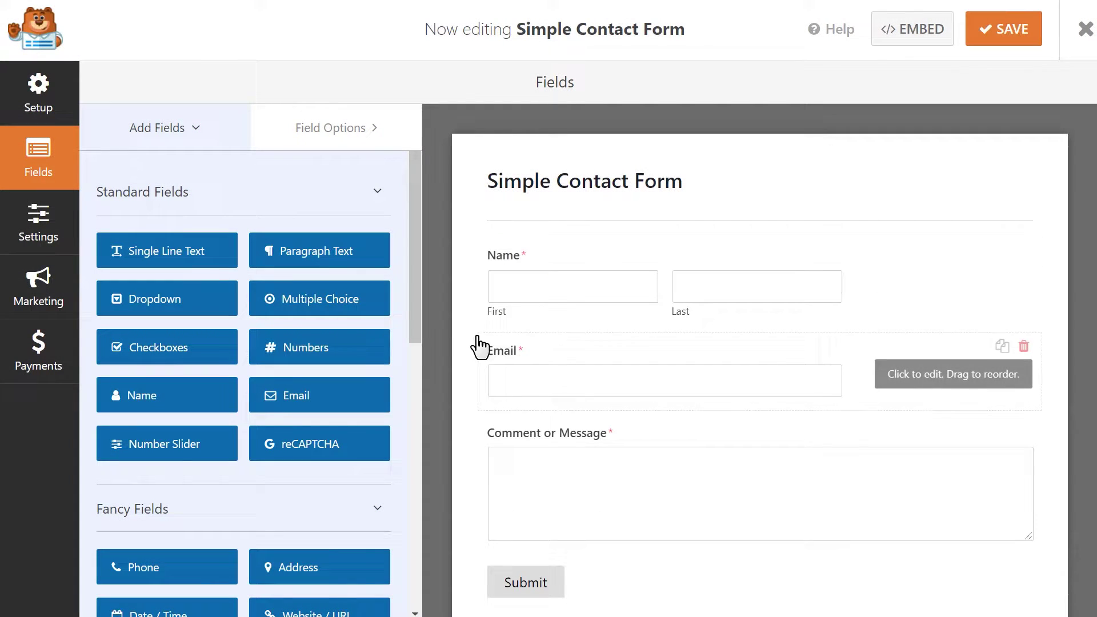
Step: Add a Date / Time field below Email, set its format to Date, and save the form
drag(420, 289, 420, 380)
drag(225, 423, 578, 437)
click(574, 435)
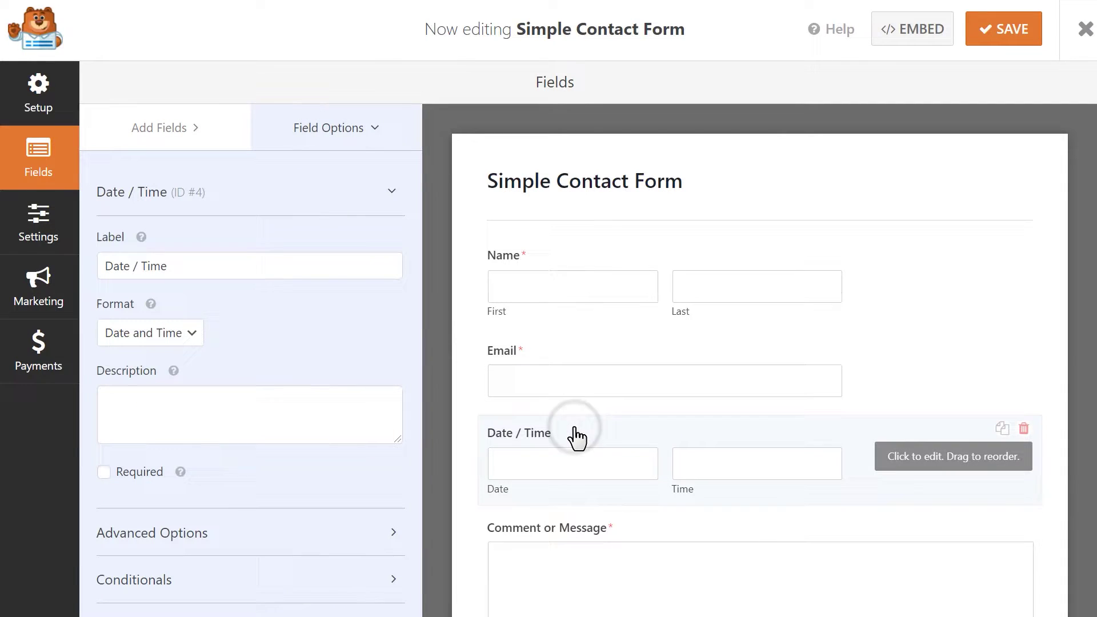
click(176, 335)
click(167, 373)
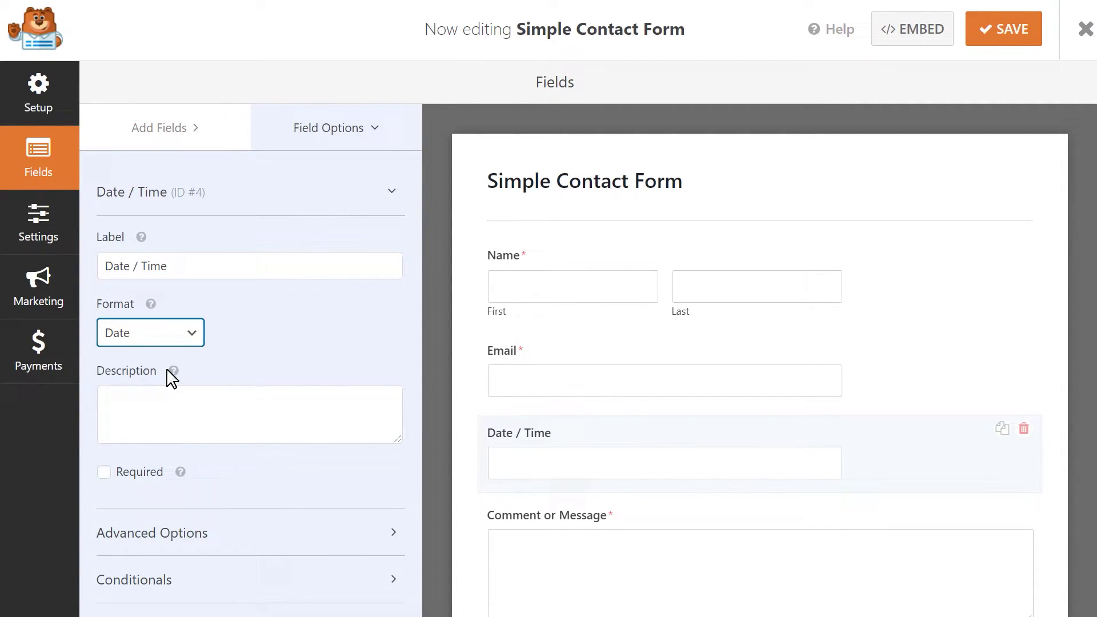
click(1001, 54)
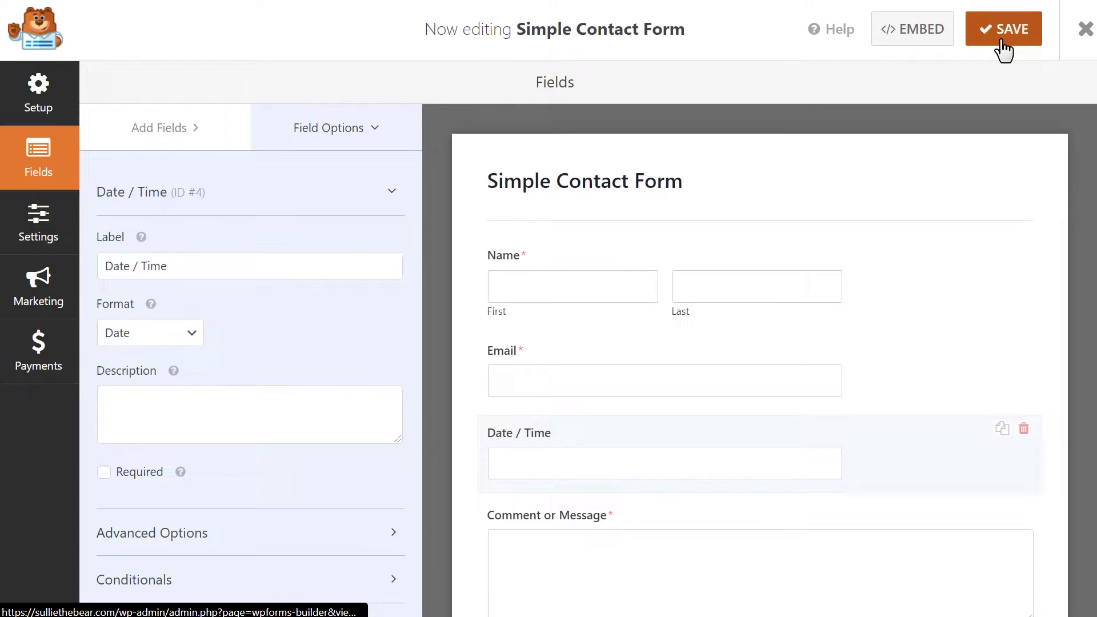
click(1087, 32)
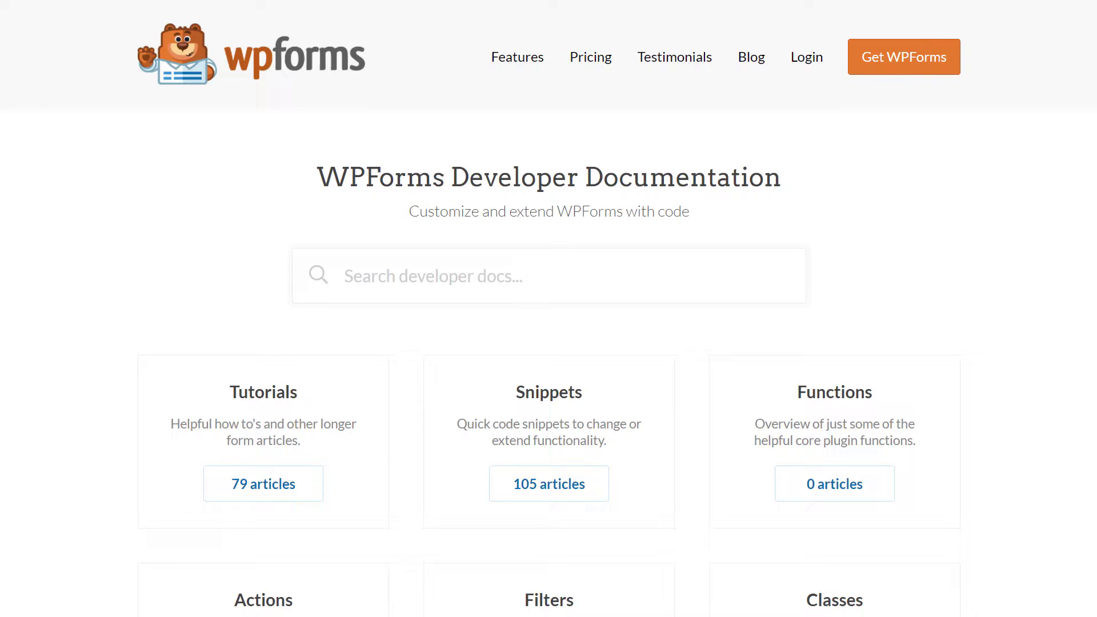
Step: Search the WPForms developer docs for 'date range'
scroll(1085, 309, down, 4)
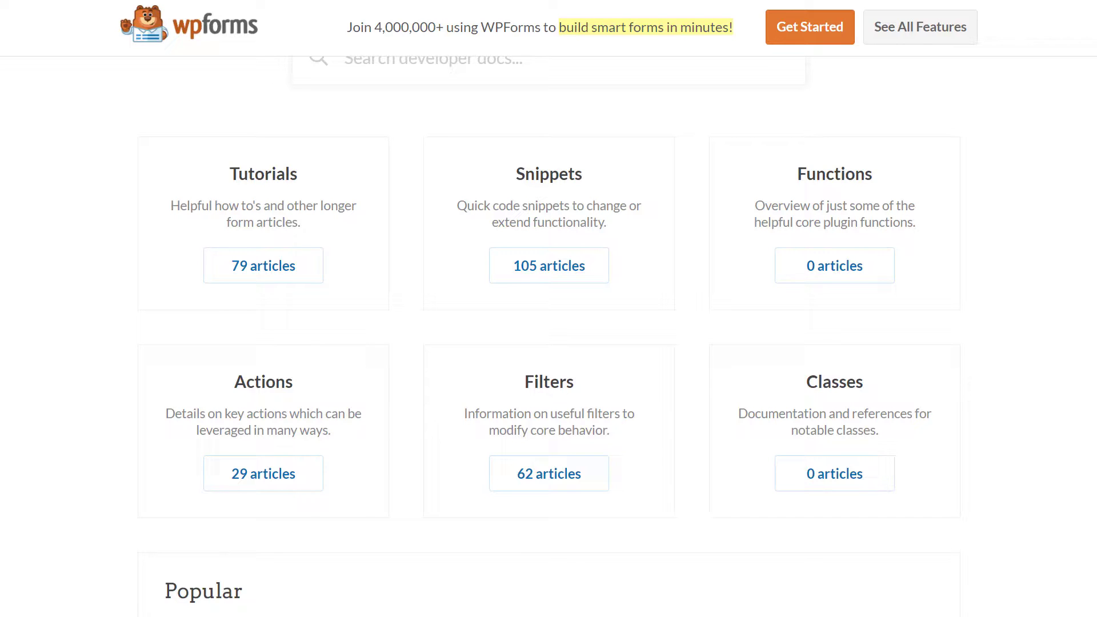
scroll(1035, 249, up, 4)
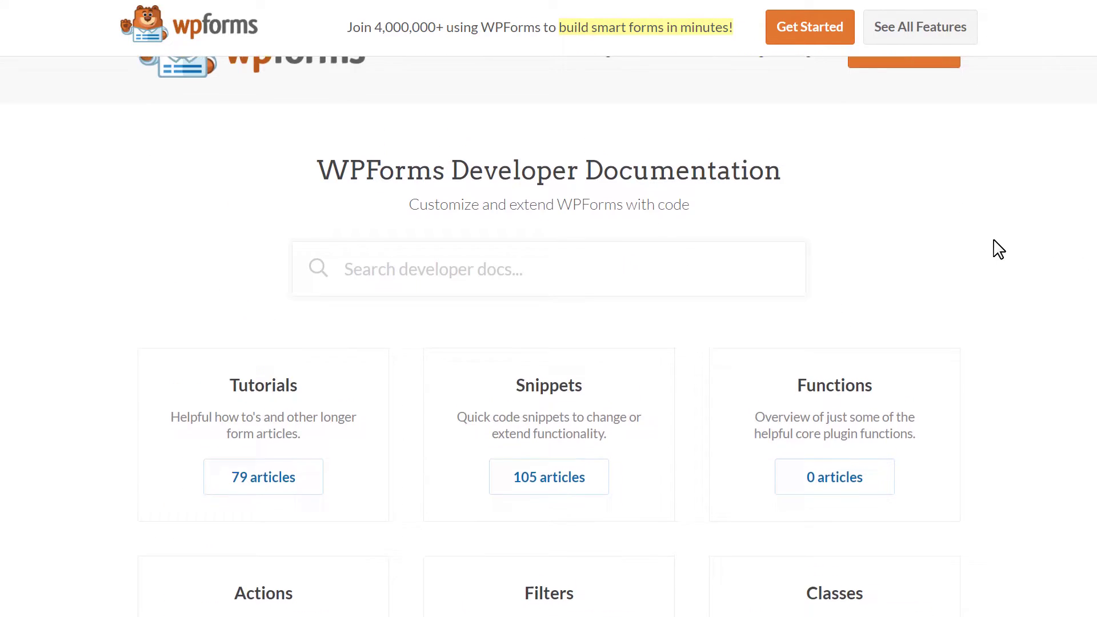
click(728, 253)
text(date range)
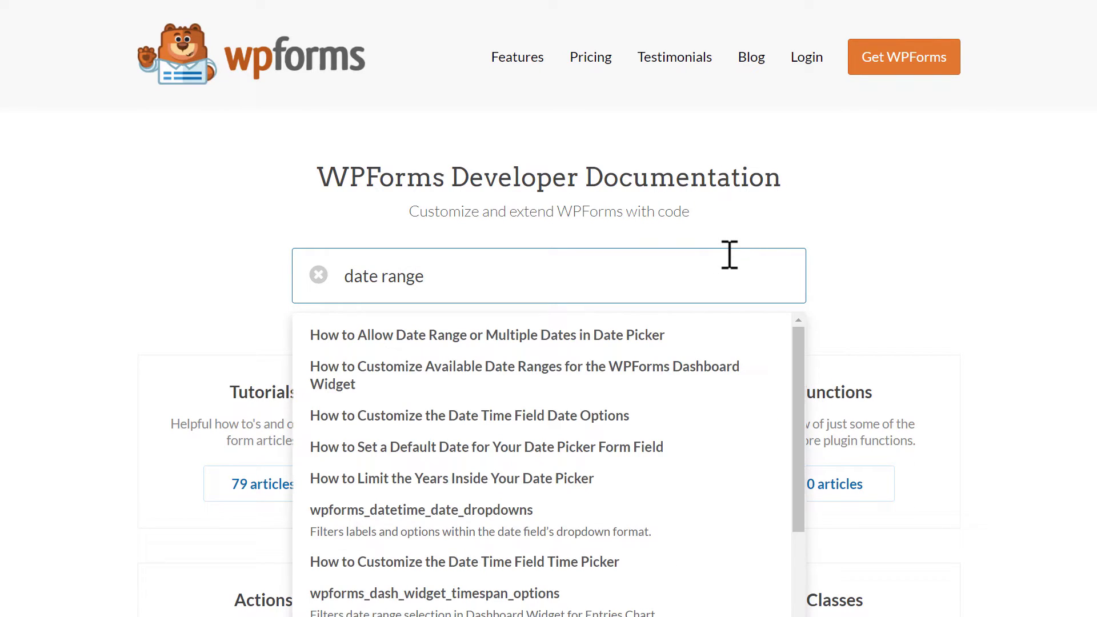
Step: Open the date-range article and select its Allow a date range code snippet
click(680, 342)
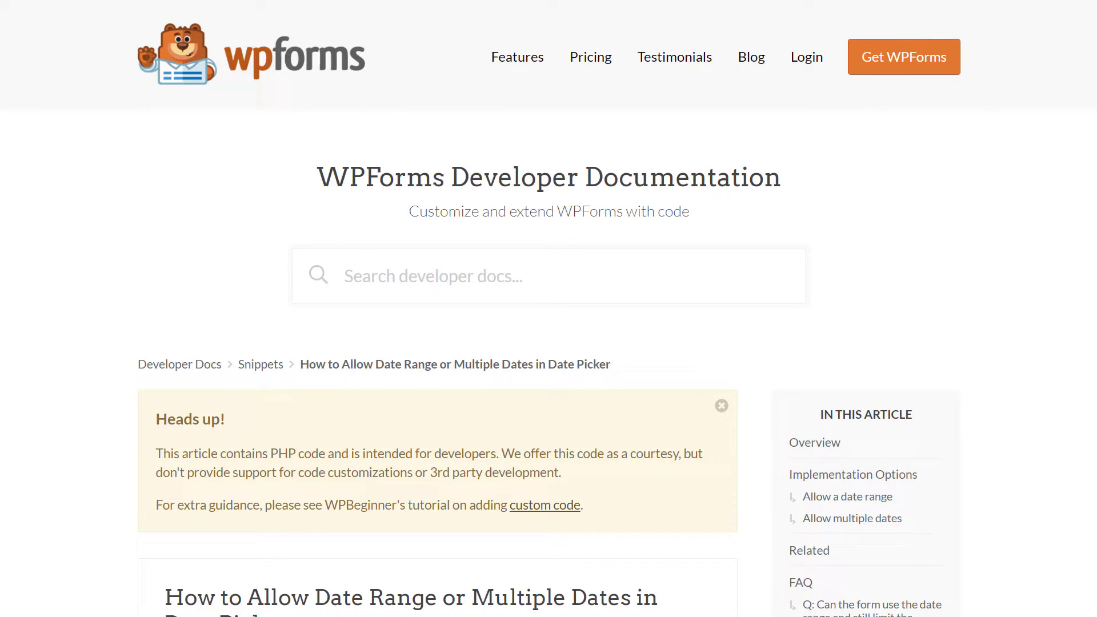
scroll(1093, 67, down, 15)
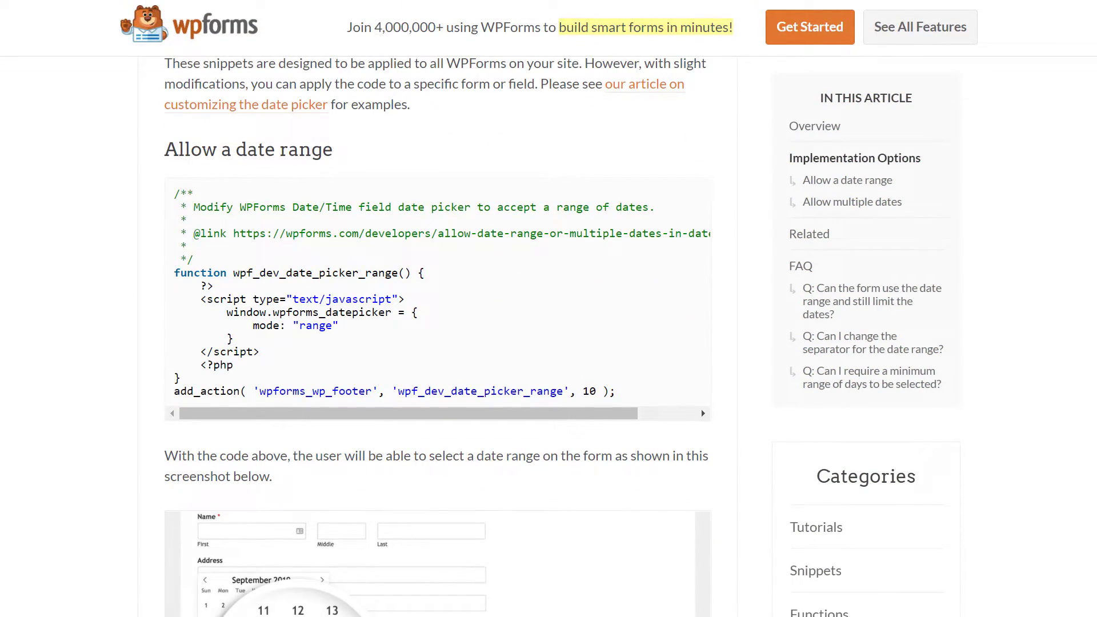
scroll(1093, 240, down, 18)
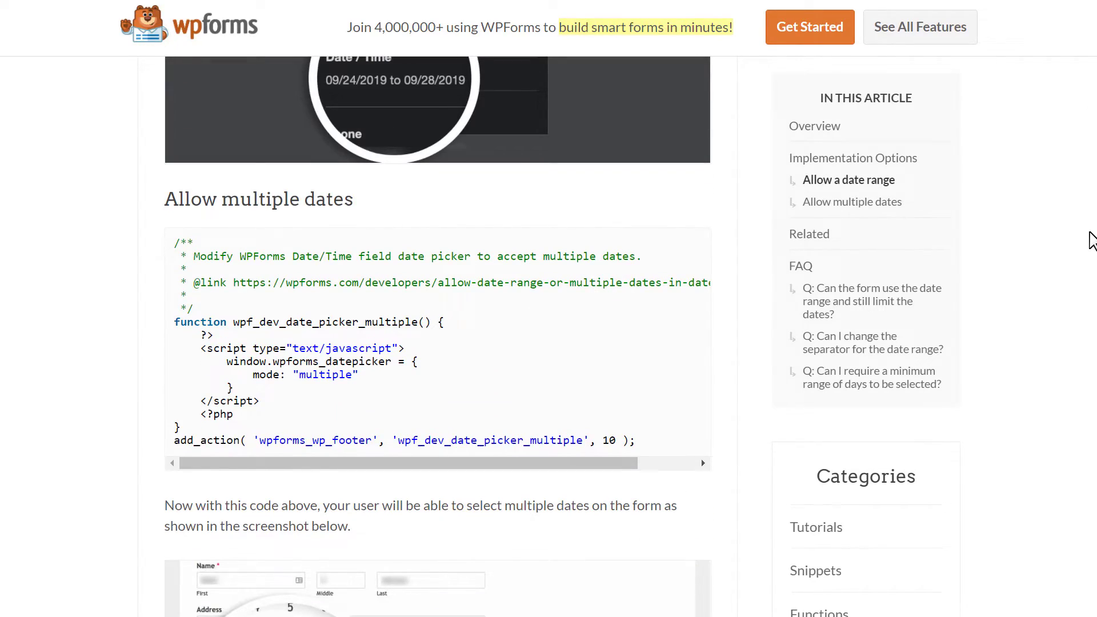
scroll(745, 364, up, 18)
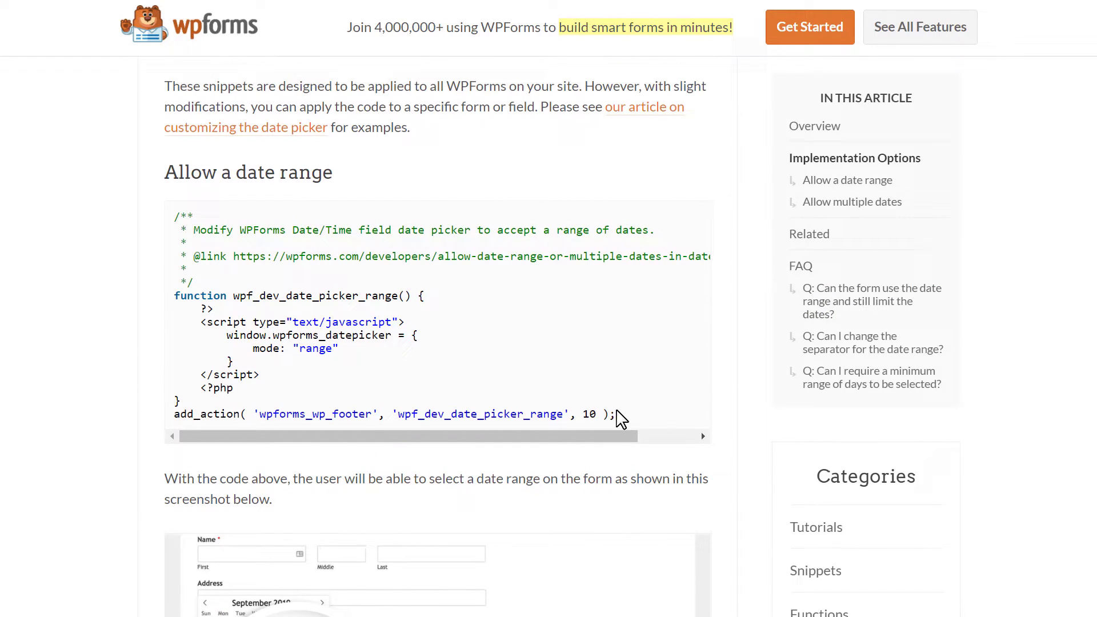
drag(617, 413, 175, 217)
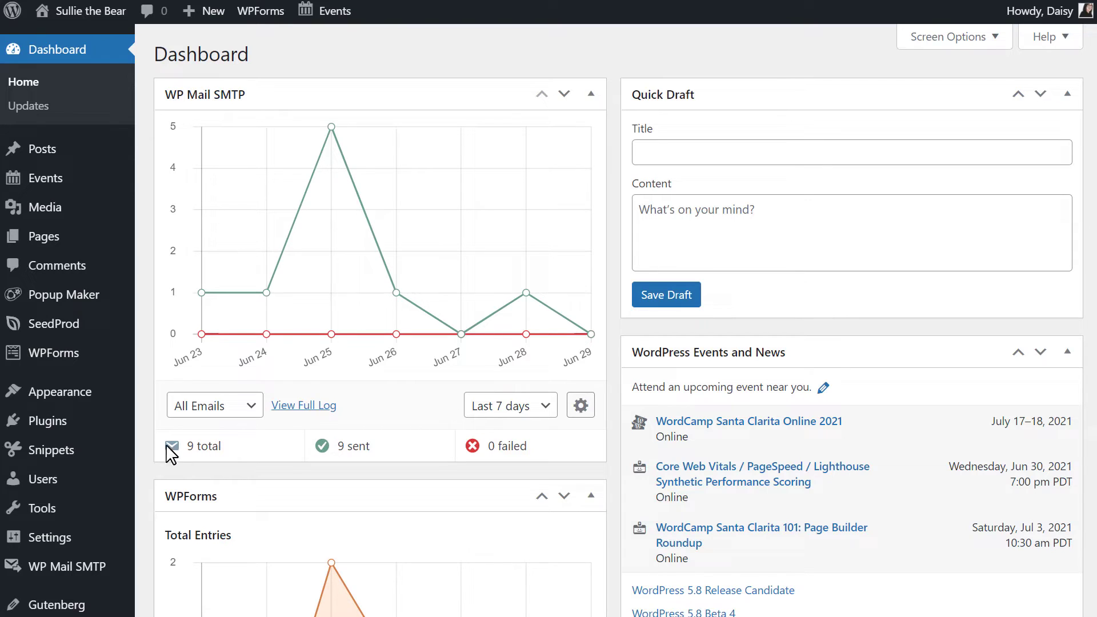
Step: Start a new code snippet from Snippets > Add New
mouse_move(107, 460)
click(170, 479)
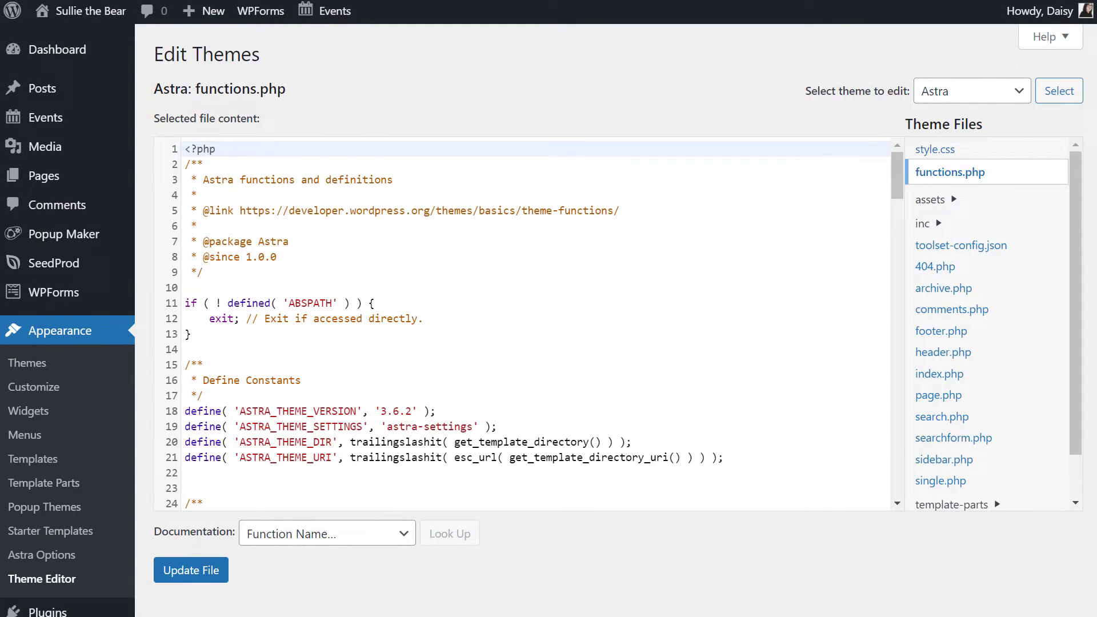
drag(901, 180, 914, 333)
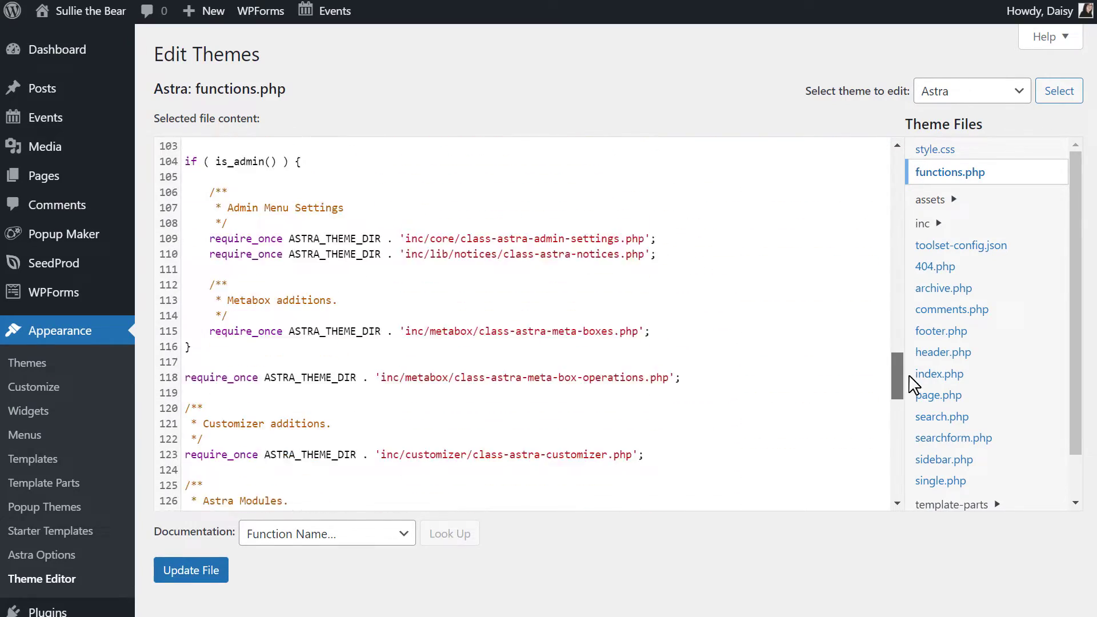
drag(909, 377, 898, 437)
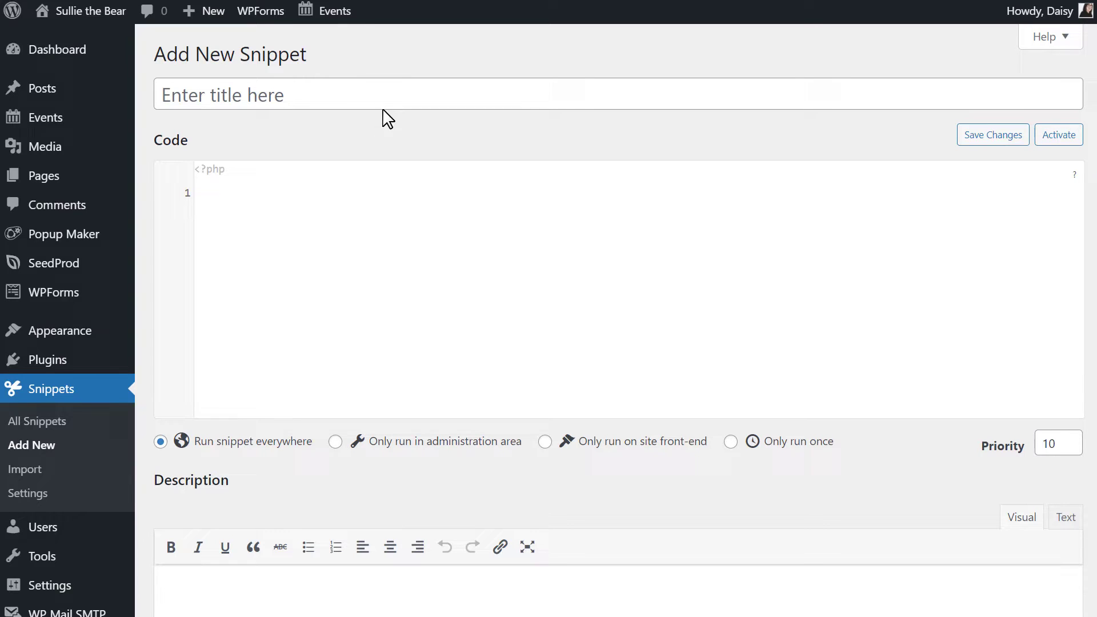
Step: Title the snippet 'Date Range', paste the date-range code, and keep it running everywhere
click(377, 92)
text(Date Range)
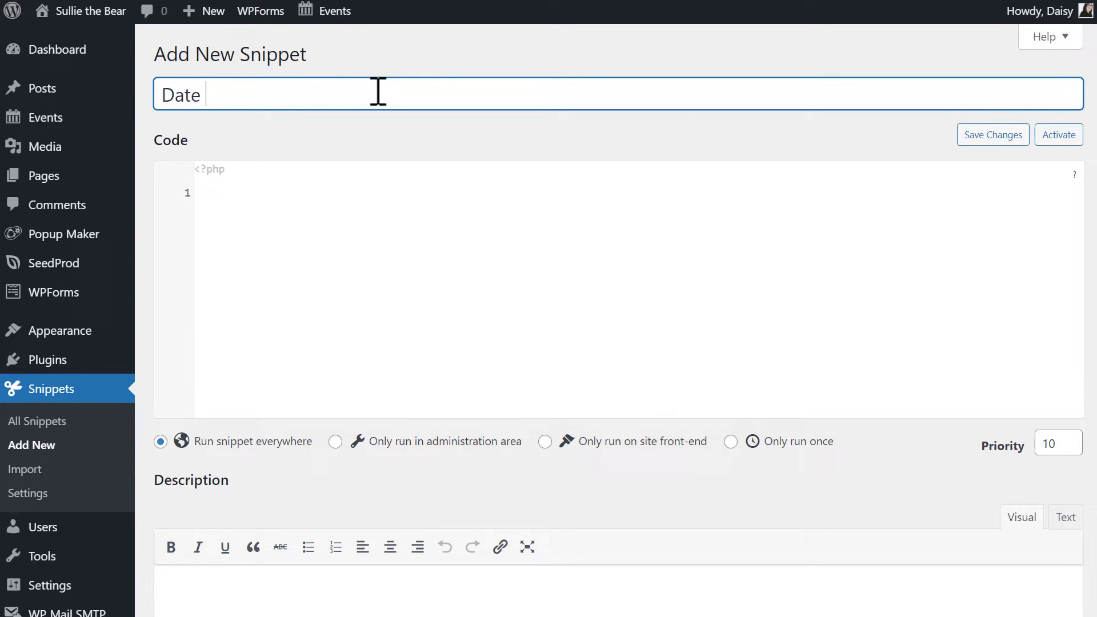
click(412, 222)
text(/**  * Modify WPForms Date/Time field date picker to accept a range of dates.  *  * @link https://wpforms.com/developers/allow-date-range-or-multiple-dates-in-date-picker/  *  */ function wpf_dev_date_picker_range() {     ?>     <script type="text/javascript">         window.wpforms_datepicker = {             mode: "range"         }     </script>     <?php } add_action( 'wpforms_wp_footer', 'wpf_dev_date_picker_range', 10 );)
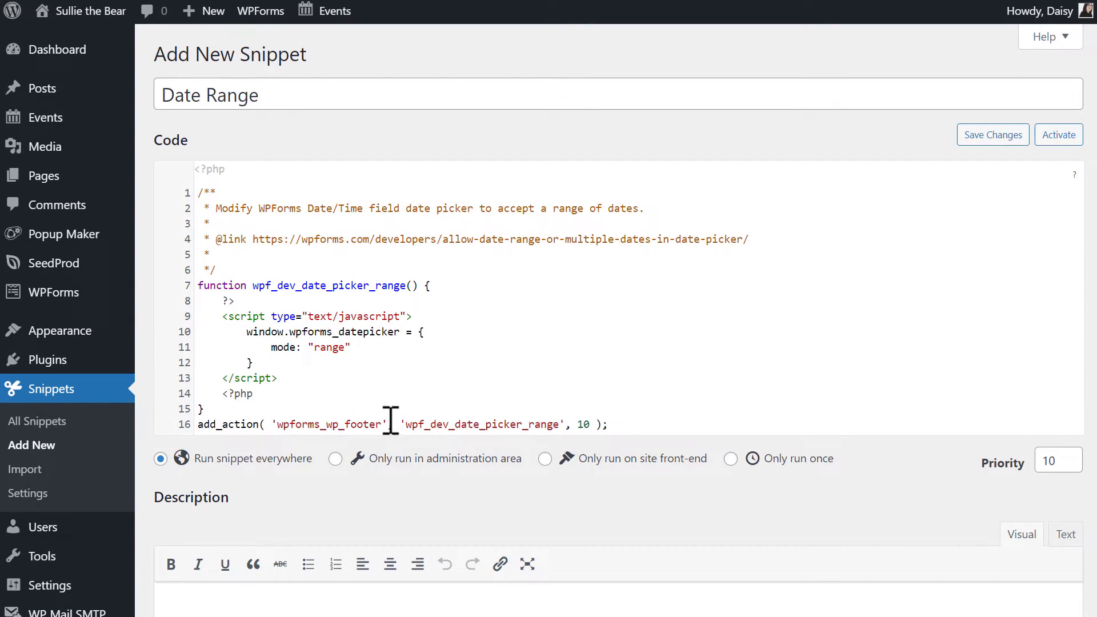
click(335, 459)
click(544, 459)
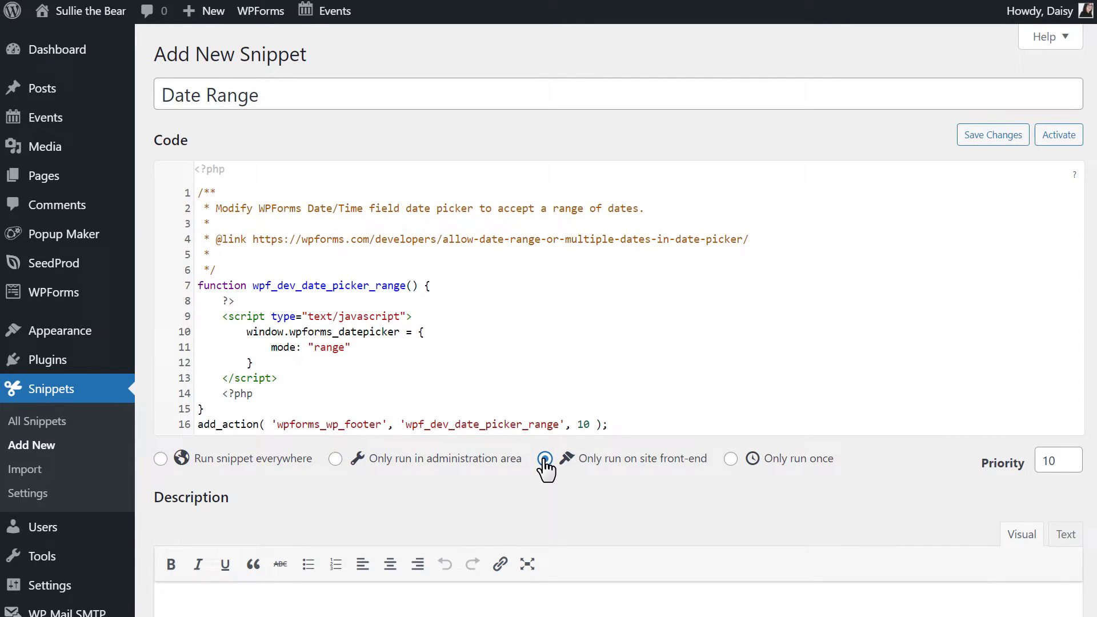
click(161, 459)
Step: Describe it as 'date range for wpforms', tag it 'date range', then save and activate
scroll(350, 511, down, 3)
click(345, 483)
text(dat)
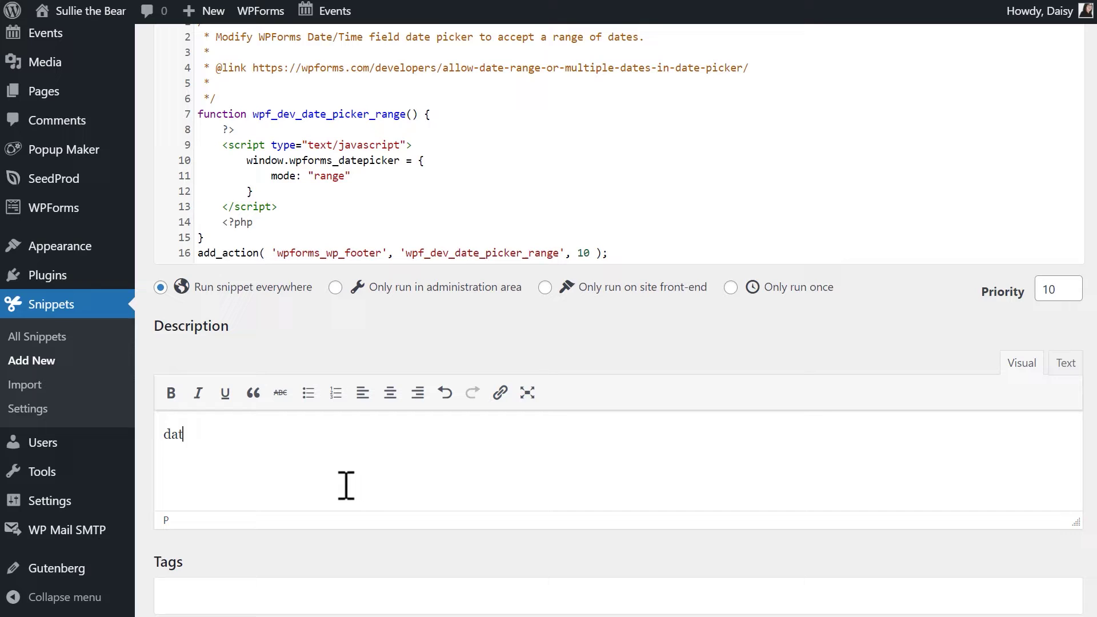
text(e range for wpforms)
scroll(346, 484, down, 2)
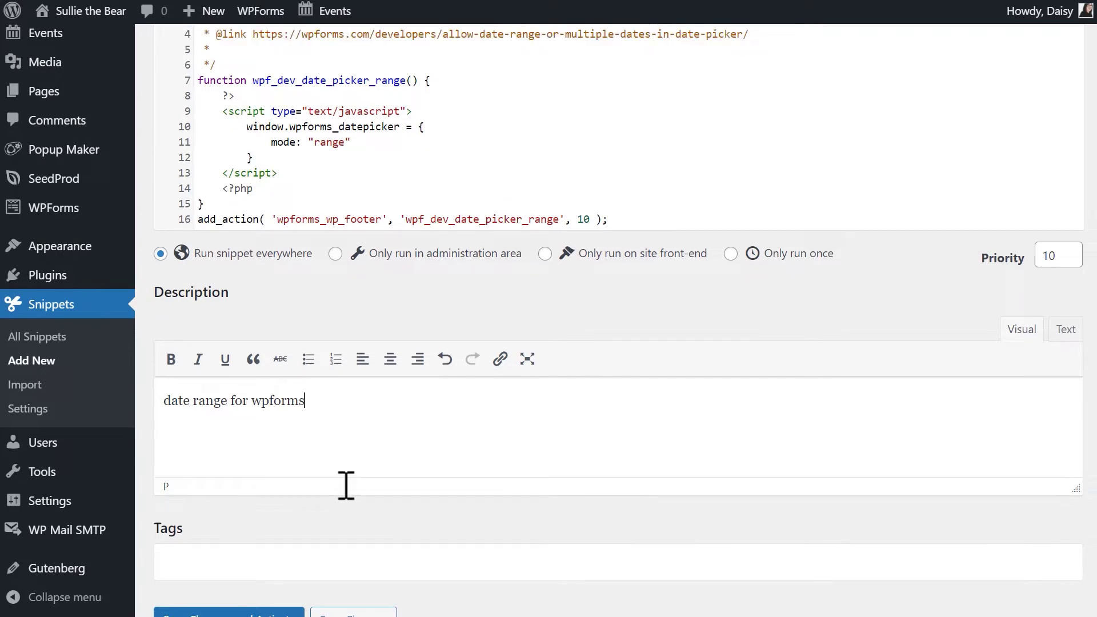
click(338, 504)
text(date range)
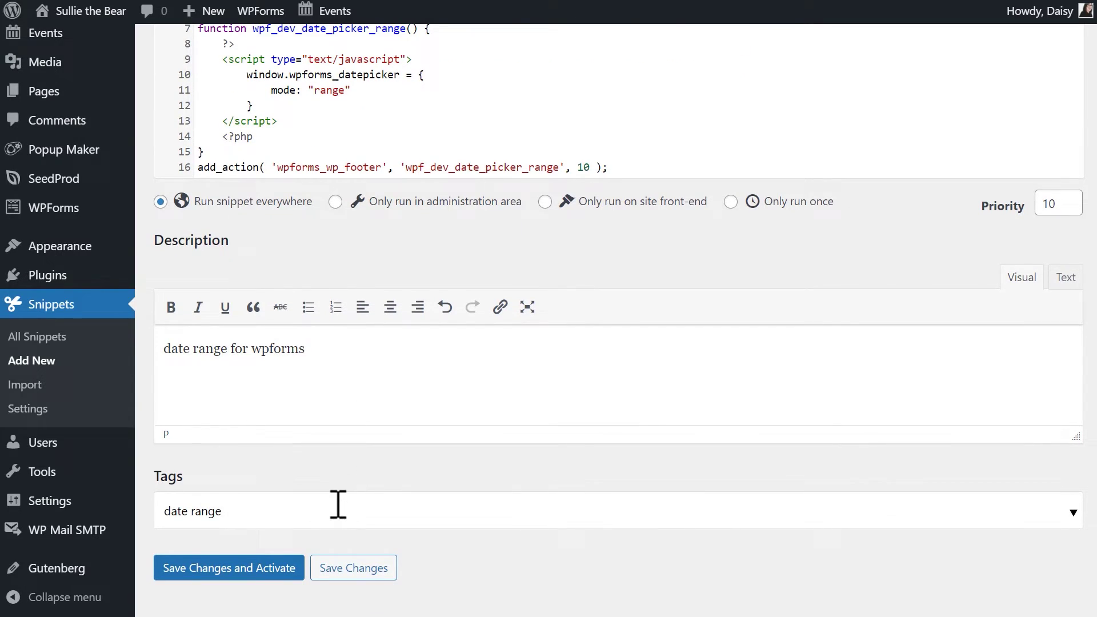
click(431, 553)
click(256, 571)
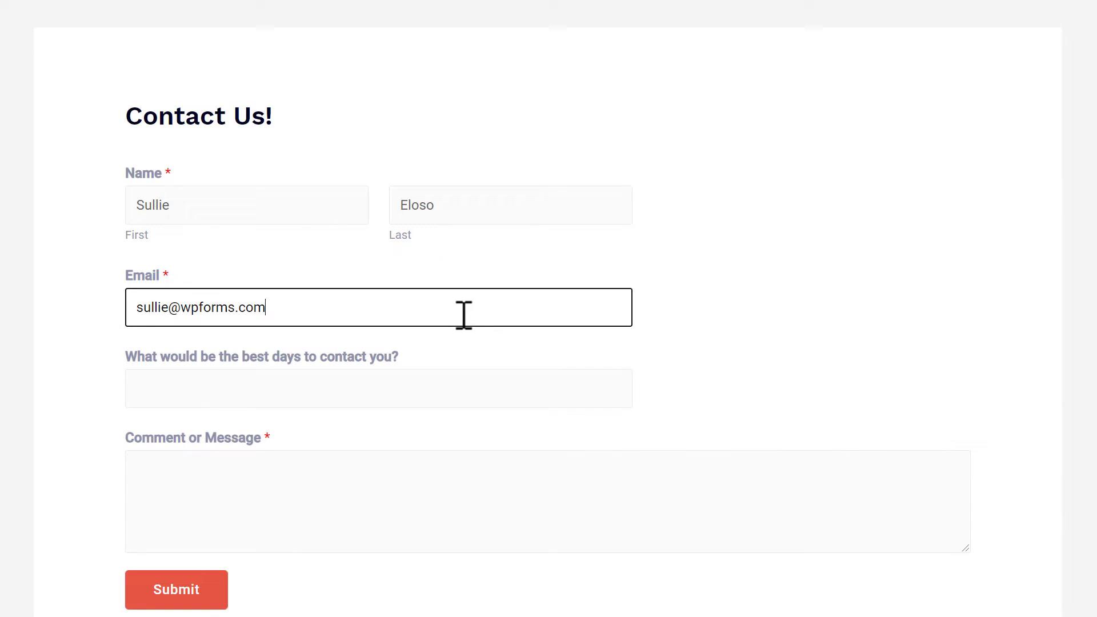
Step: Pick the date range June 14 to June 18, 2021 in the best-days field
click(456, 384)
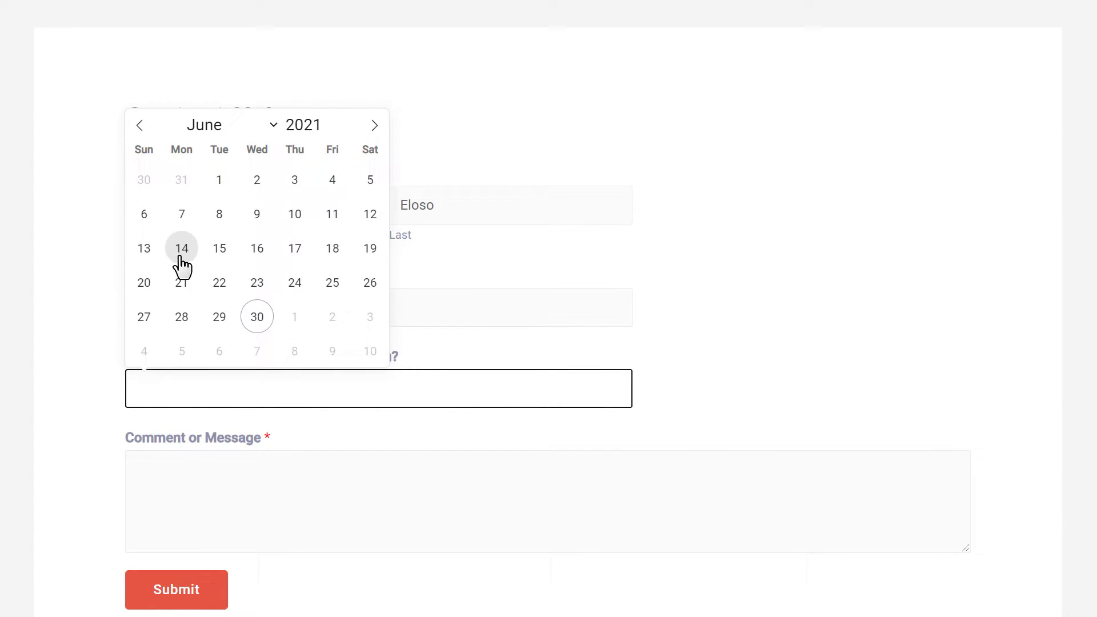
click(191, 258)
click(331, 257)
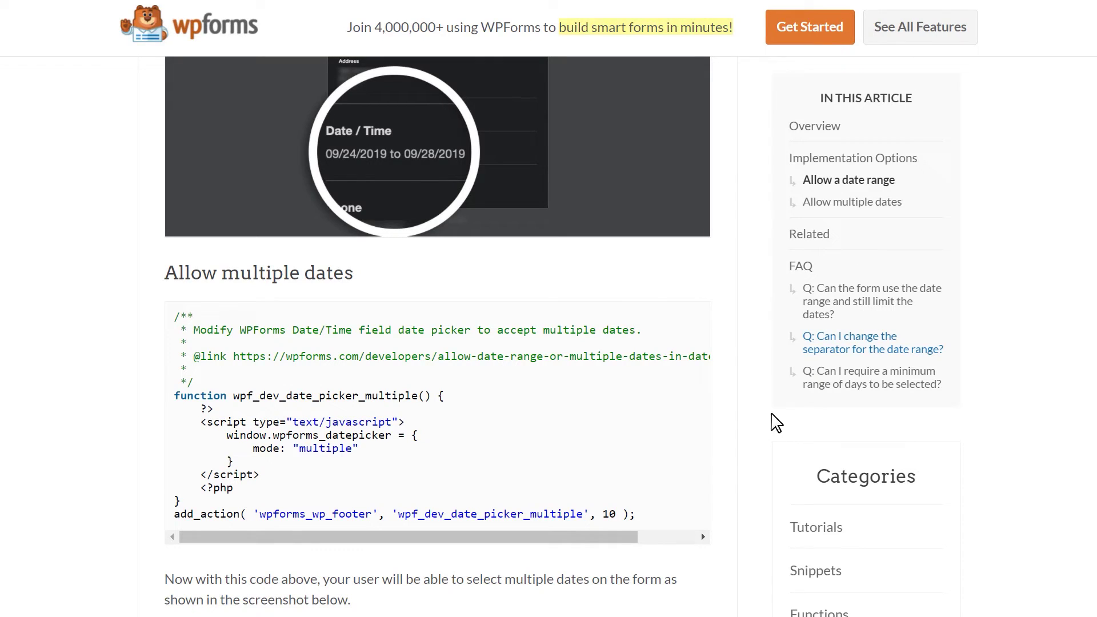
Step: Paste the 'Allow multiple dates' code into the new Multiple Dates snippet, then save and activate it
drag(650, 516, 232, 395)
drag(231, 395, 177, 317)
key(ctrl+c)
click(308, 211)
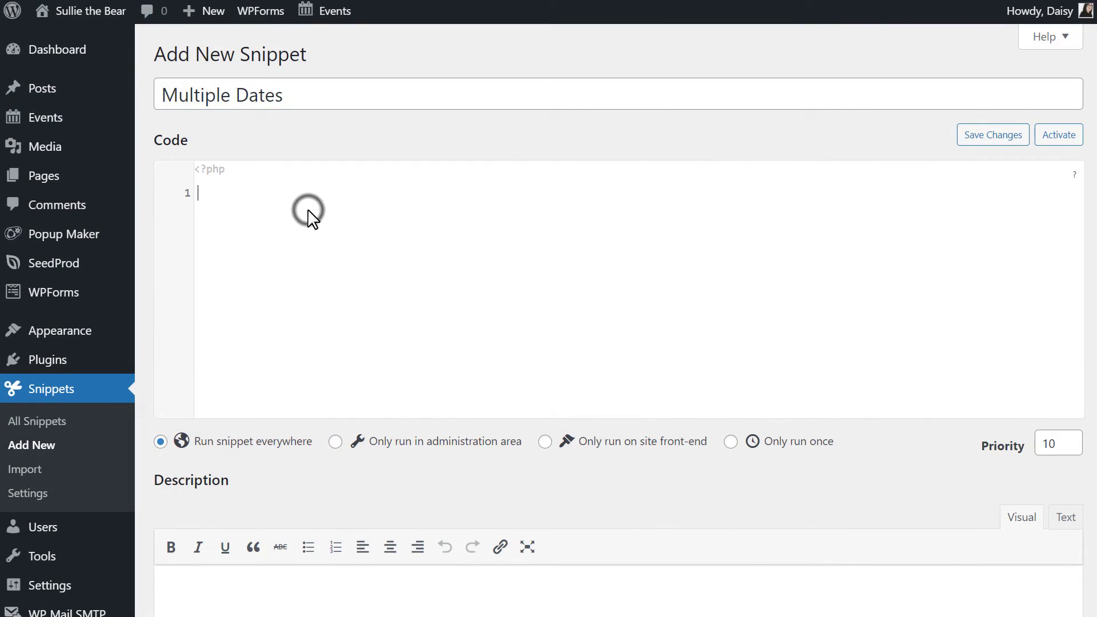
key(ctrl+v)
scroll(308, 210, down, 5)
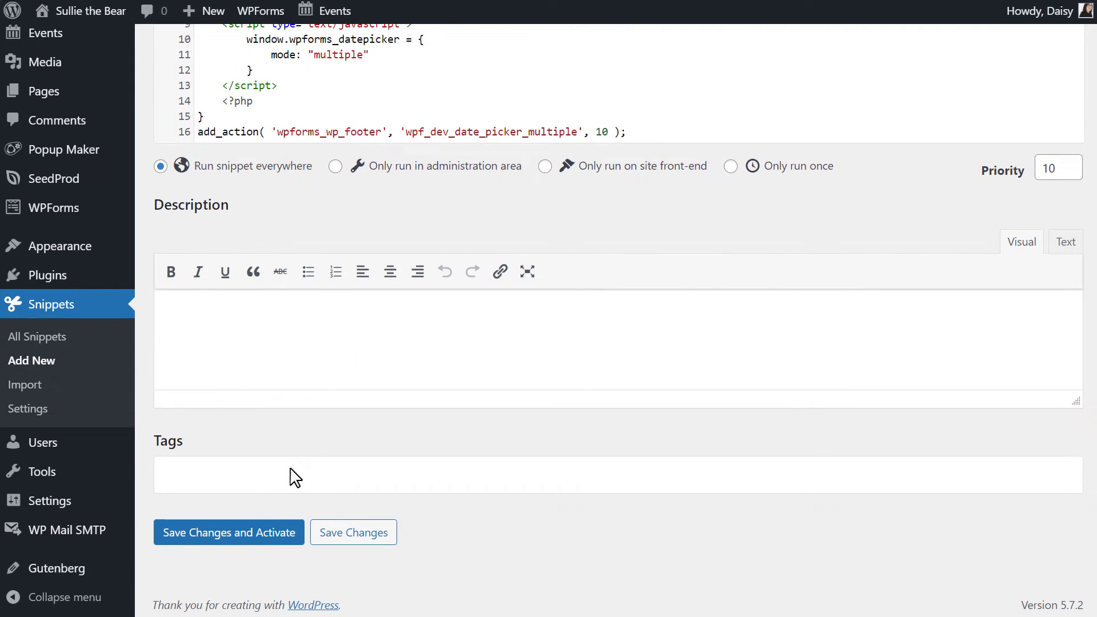
click(252, 534)
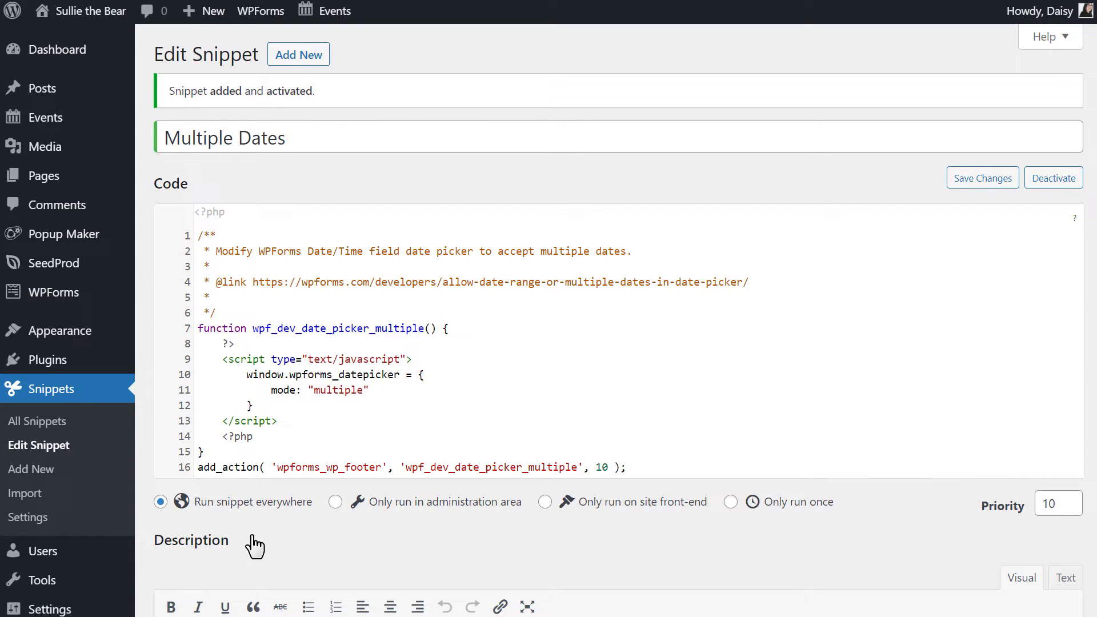
Step: In All Snippets, deactivate Date Range and keep the Multiple Dates toggle on
click(57, 425)
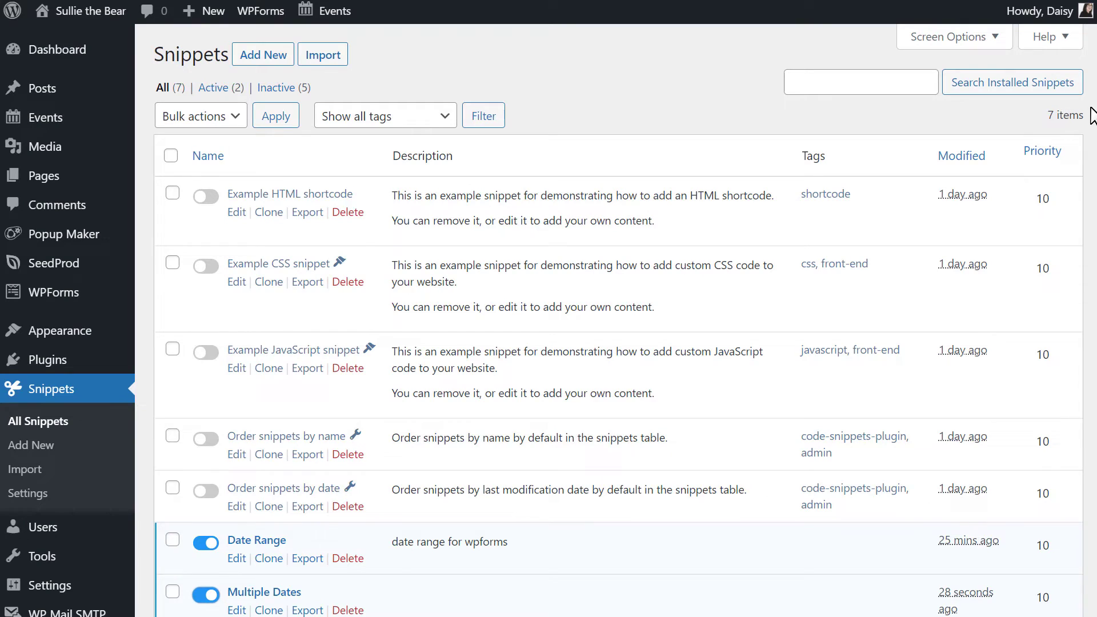
scroll(1091, 115, down, 3)
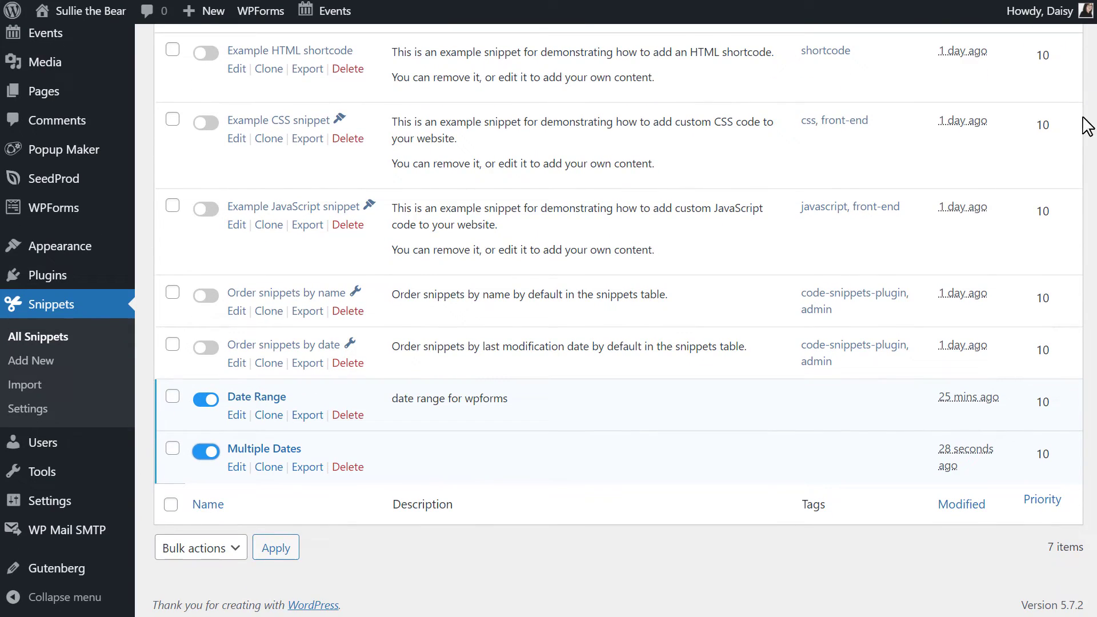
click(206, 399)
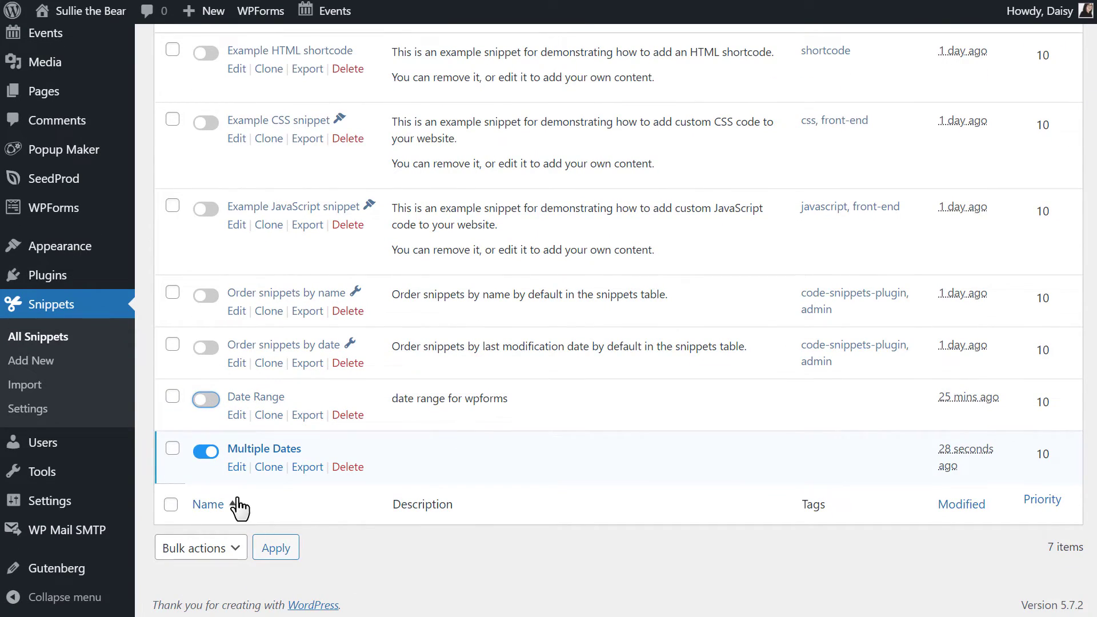
click(207, 451)
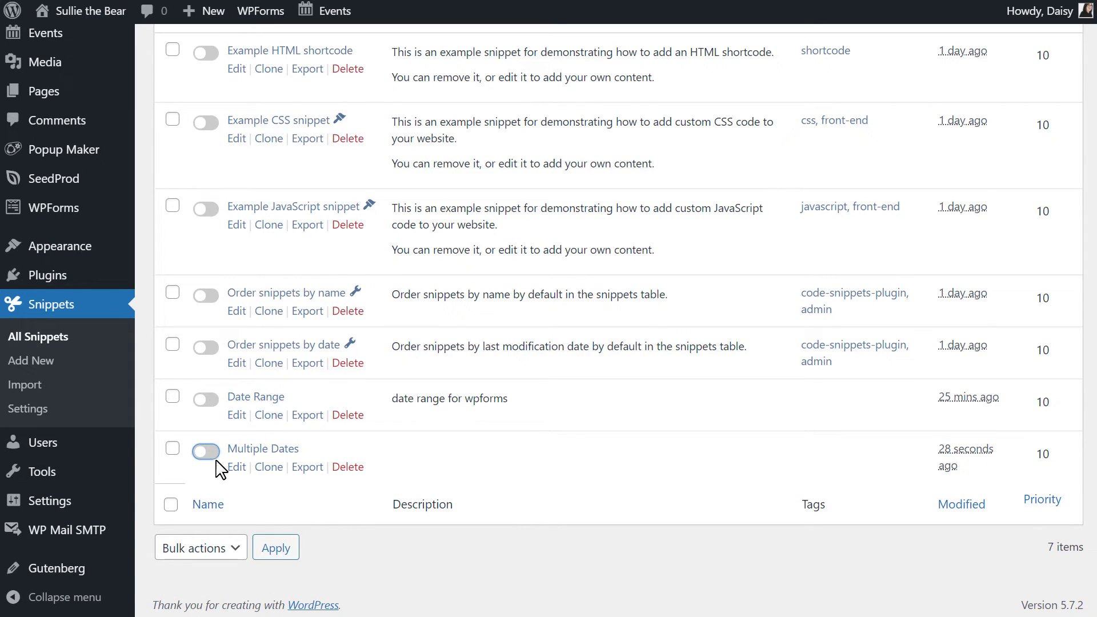
click(204, 454)
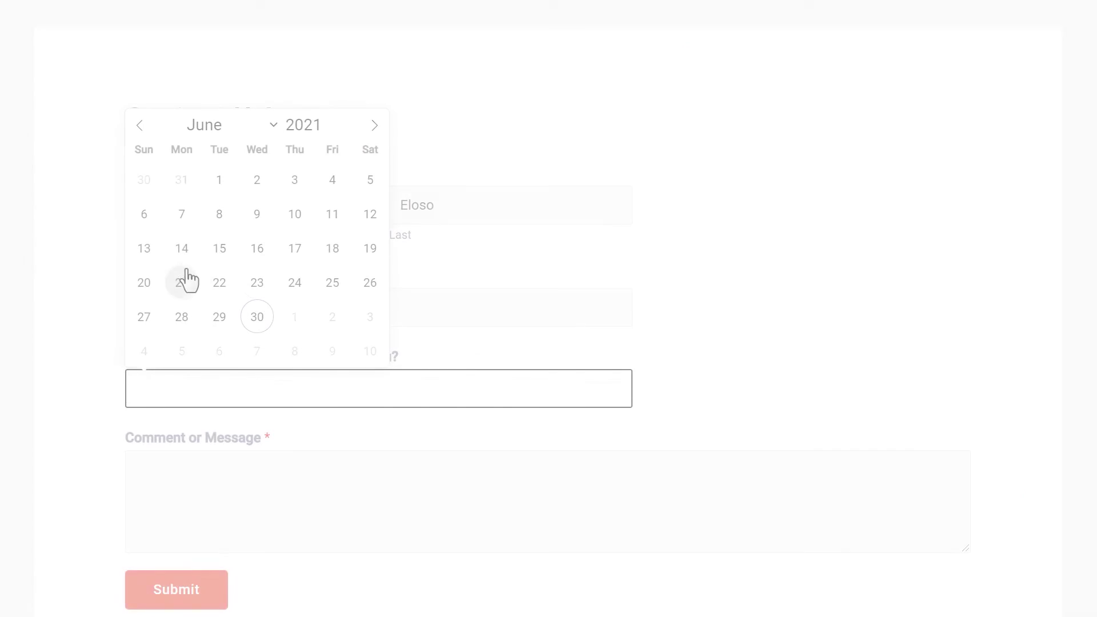
Step: After trying June 14–18, select separate dates June 8, 10, 22 and 24, 2021
click(180, 251)
click(332, 252)
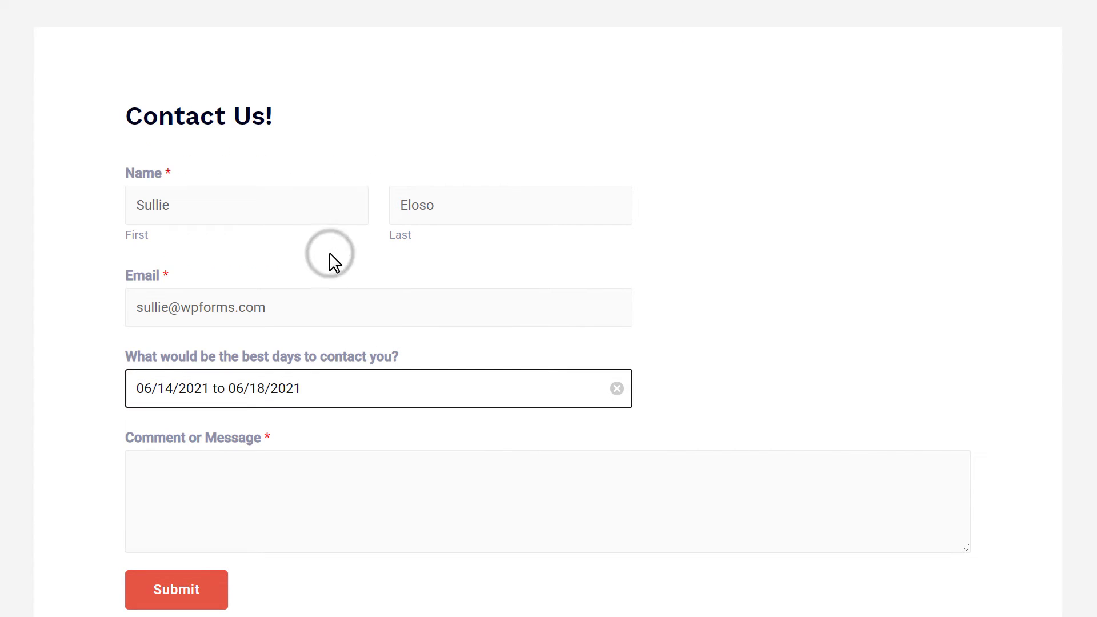
click(219, 306)
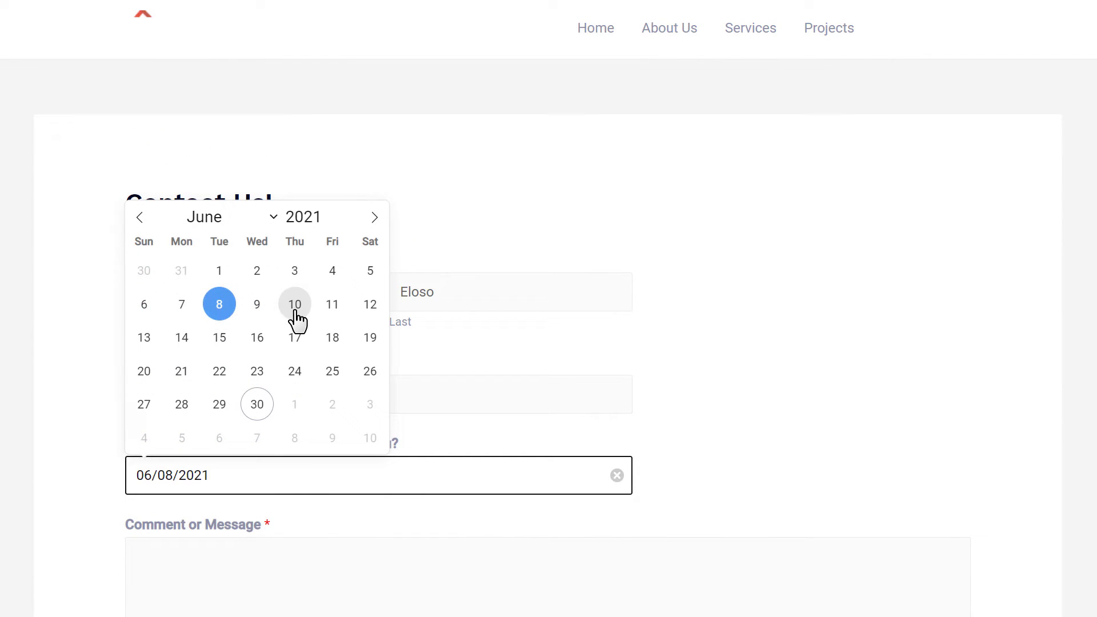
click(297, 308)
click(220, 371)
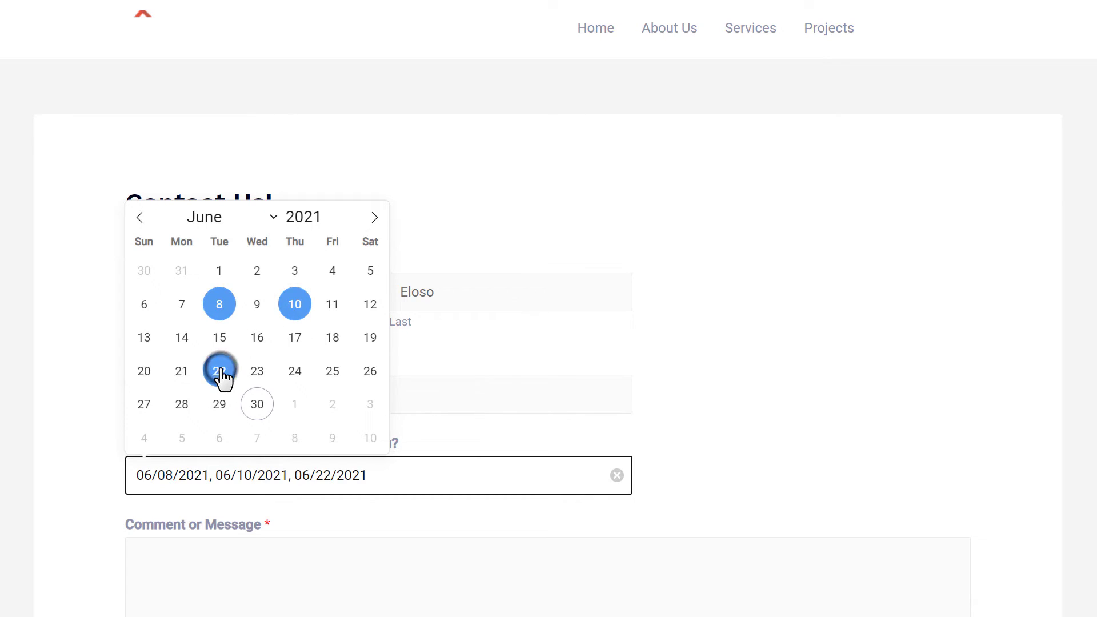
click(296, 373)
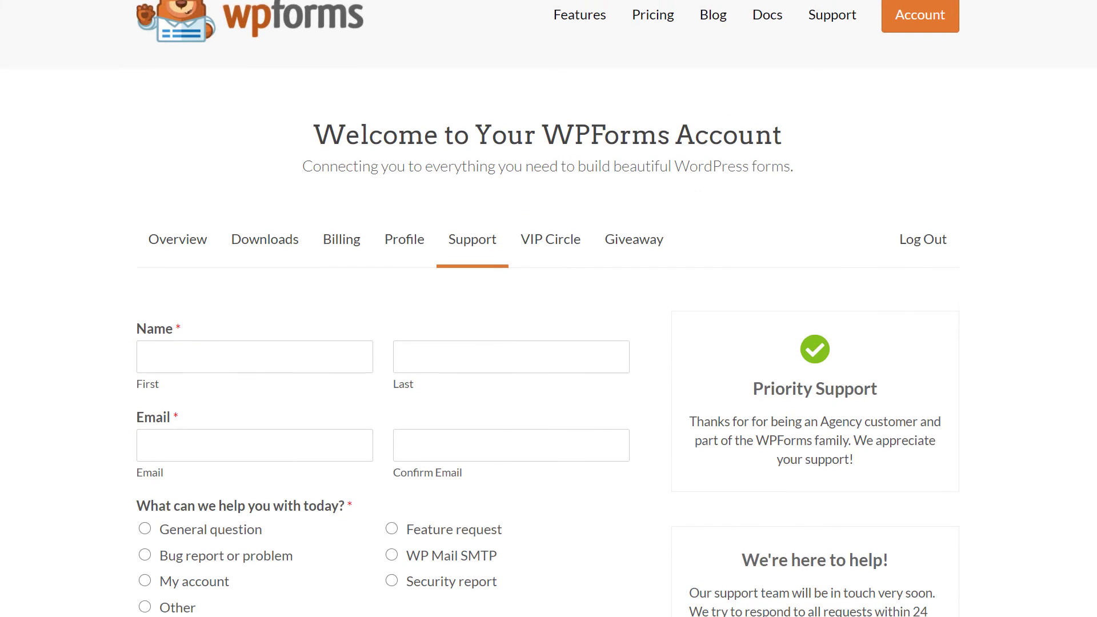
Step: Scroll down the support ticket form to see its help topics and message box
scroll(548, 309, down, 4)
scroll(548, 309, down, 5)
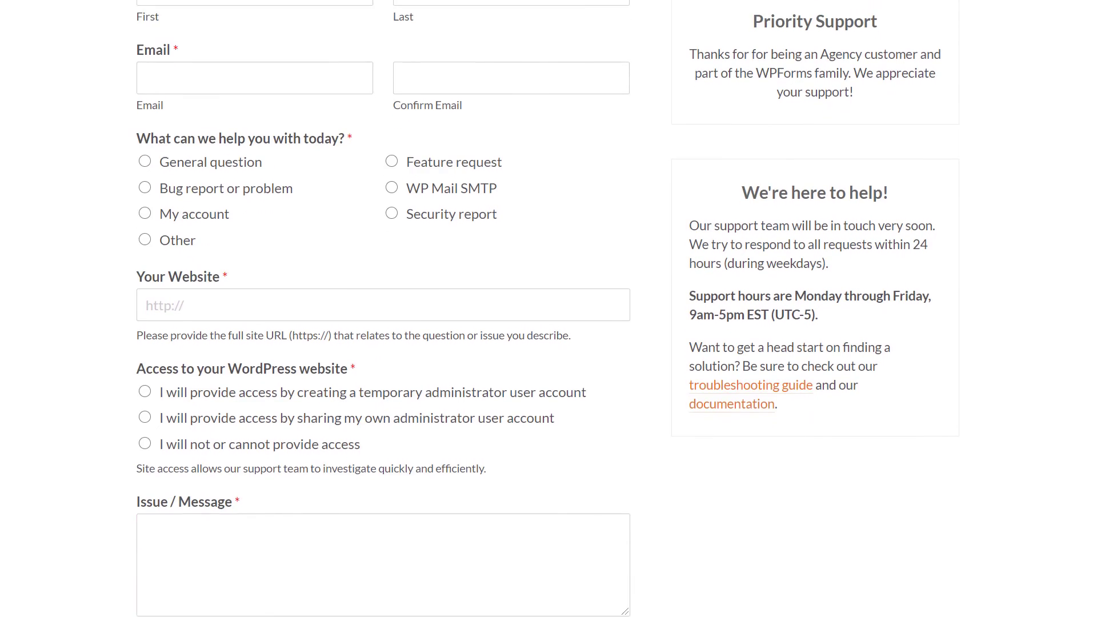